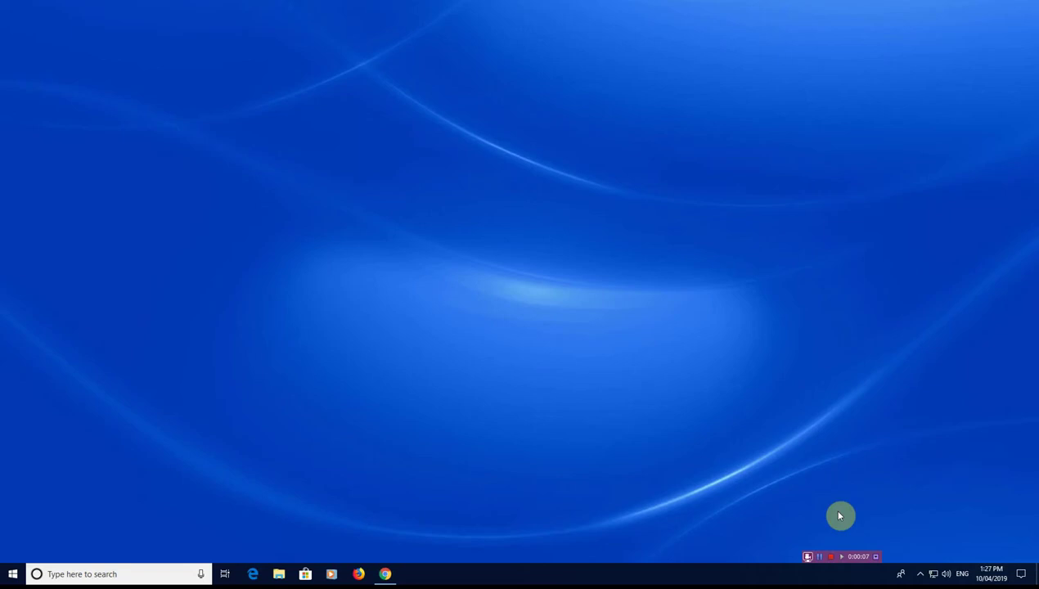
Step: Restore the QuickBooks Online dashboard window in Chrome from the taskbar
{"action": "left_click", "coordinate": [384, 573]}
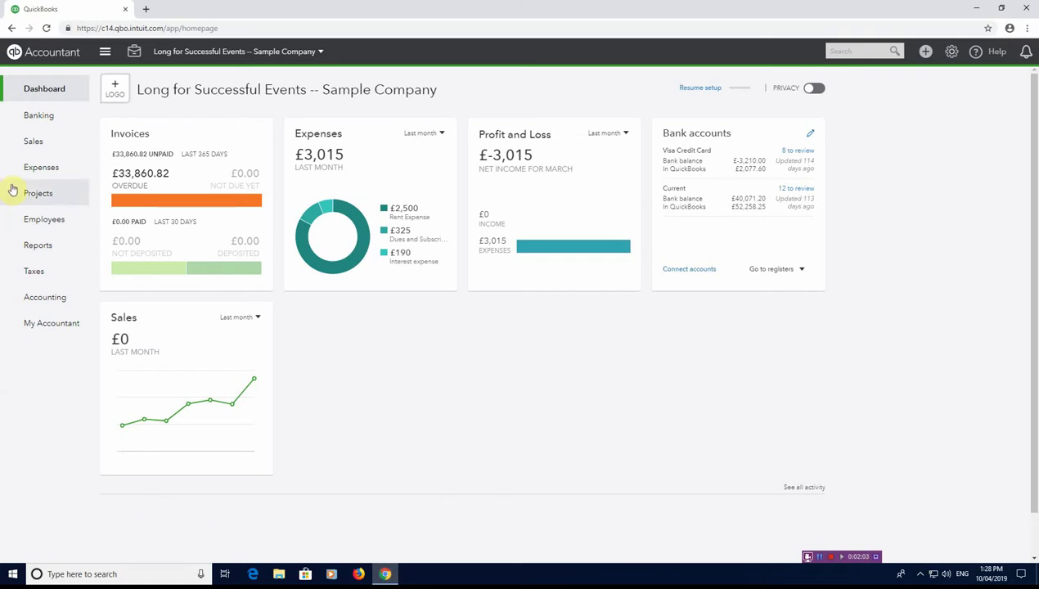
Step: Go to the Suppliers list and open a blank New supplier form
{"action": "mouse_move", "coordinate": [57, 167]}
{"action": "left_click", "coordinate": [141, 193]}
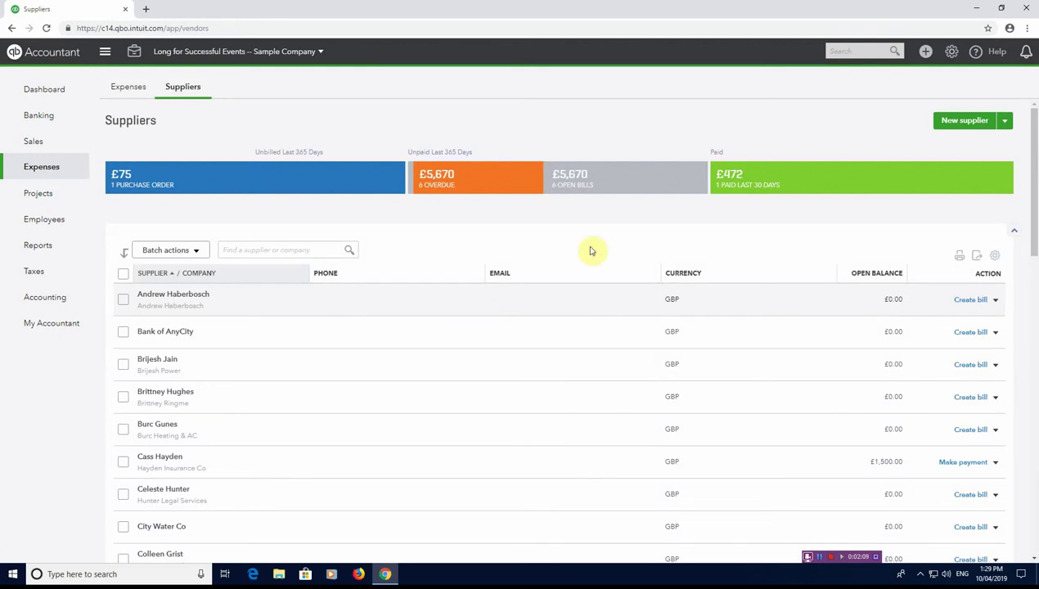
{"action": "left_click", "coordinate": [965, 122]}
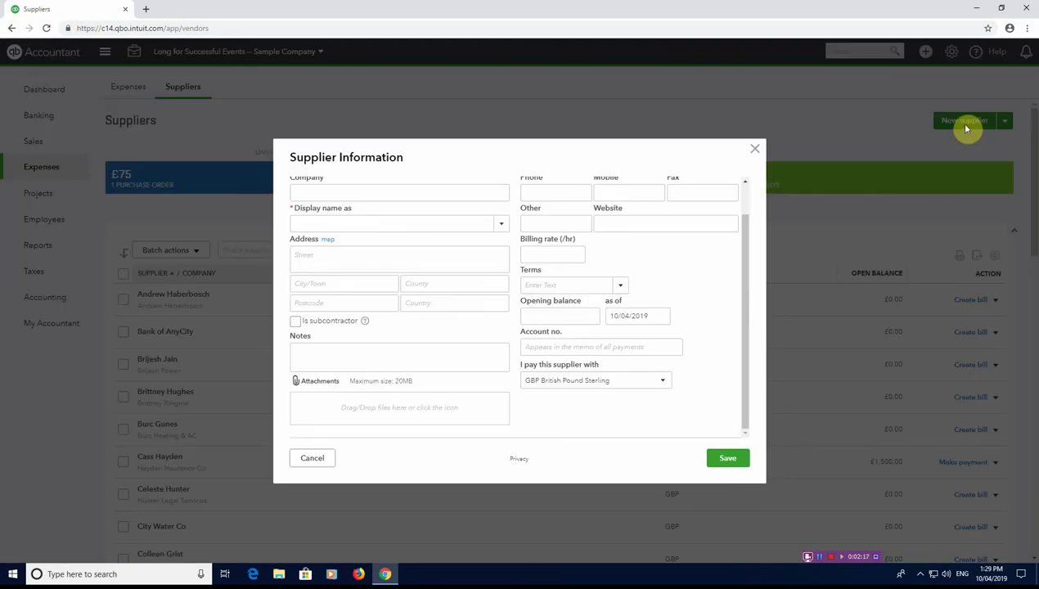
Step: Enter ABC Construction Ltd as the company name so the display name fills in
{"action": "left_click", "coordinate": [367, 193]}
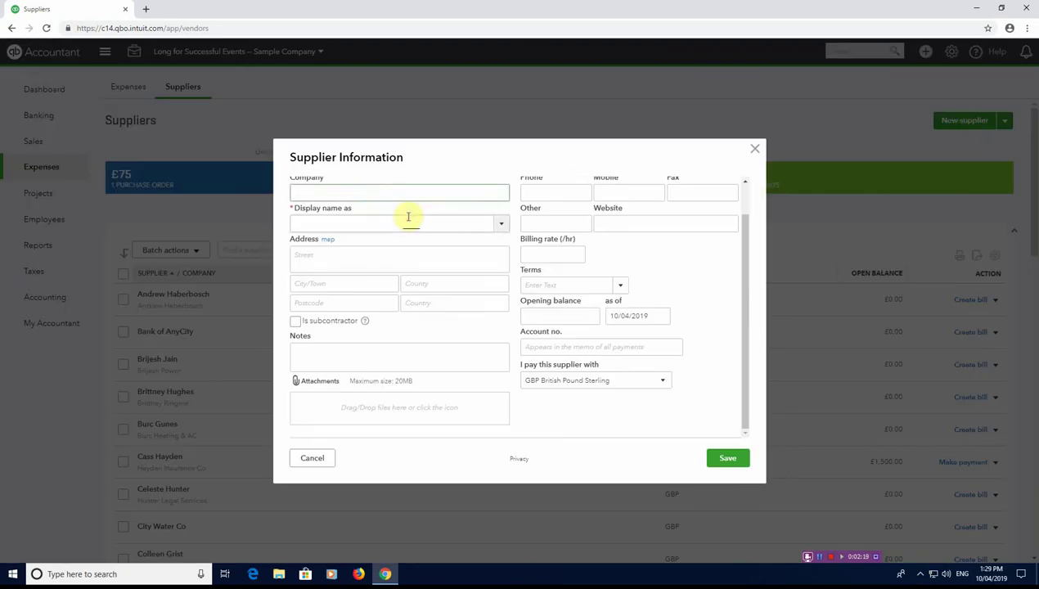
{"action": "type", "text": "ABC Constructions"}
{"action": "key", "text": "BackSpace"}
{"action": "key", "text": "BackSpace"}
{"action": "type", "text": "Ltd"}
{"action": "key", "text": "Tab"}
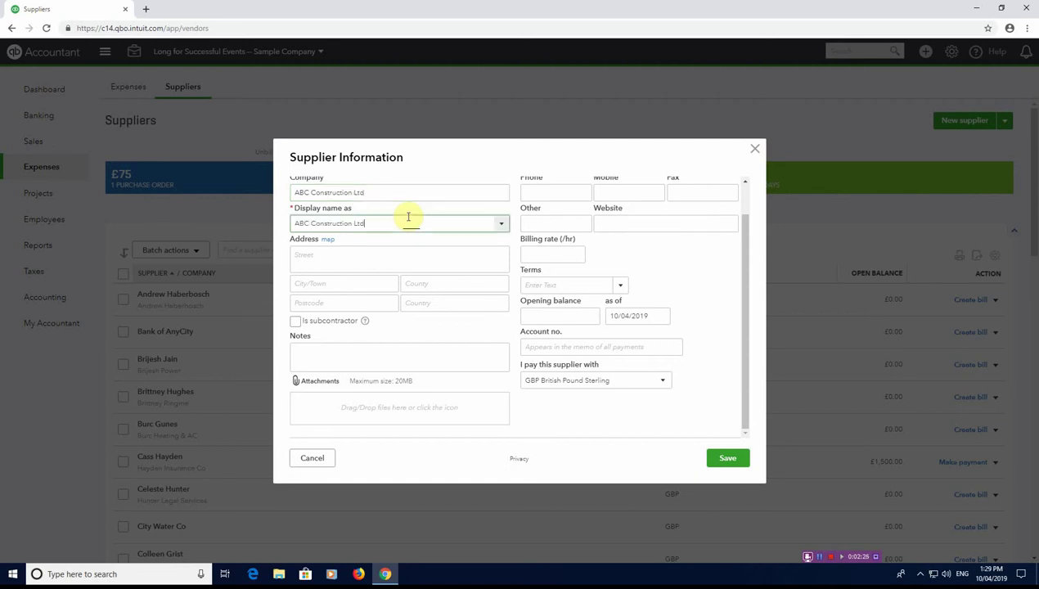
{"action": "left_click", "coordinate": [295, 322]}
{"action": "left_click", "coordinate": [295, 324]}
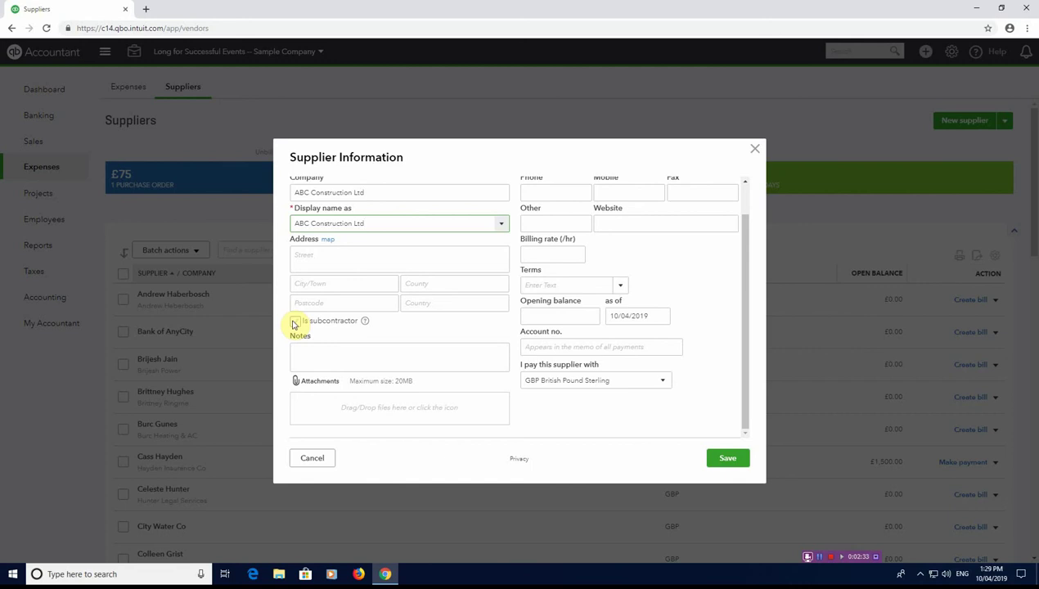
Step: Mark the supplier as an Individual Subcontractor at the CIS standard rate (20%) and save
{"action": "left_click", "coordinate": [295, 324]}
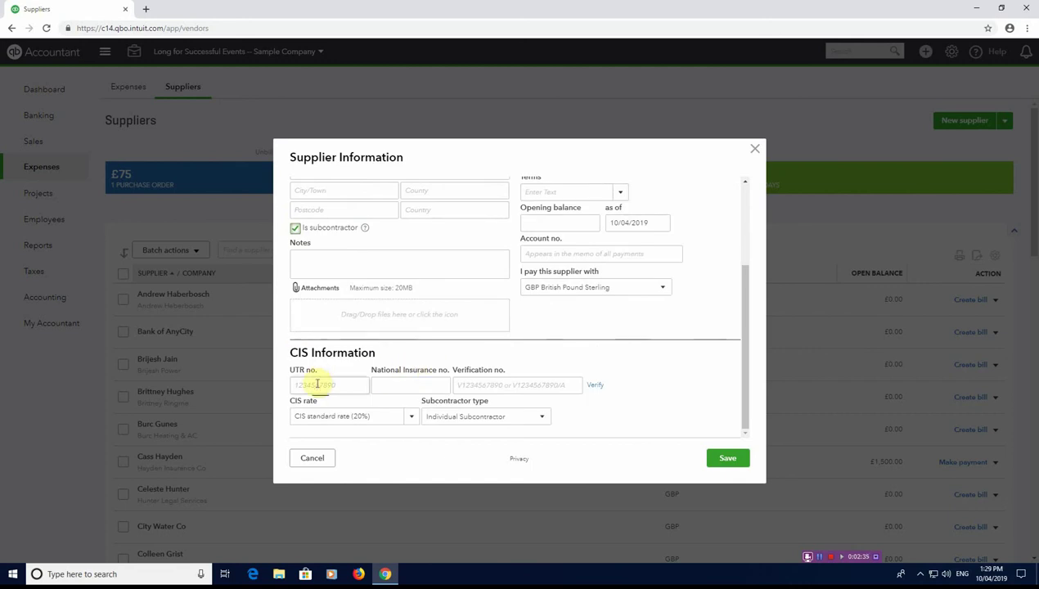
{"action": "left_click", "coordinate": [513, 418]}
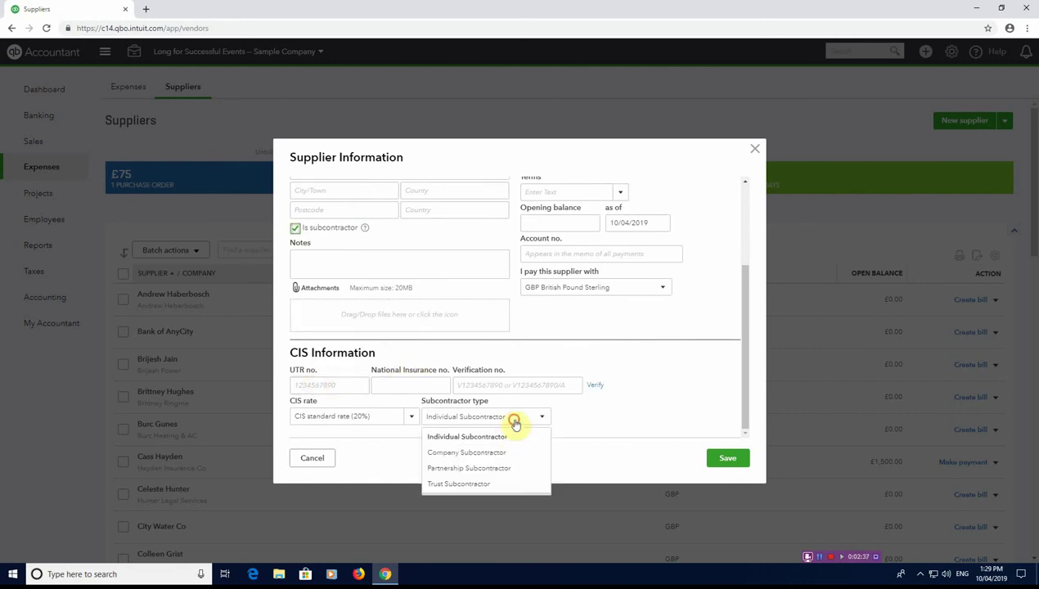
{"action": "left_click", "coordinate": [501, 453]}
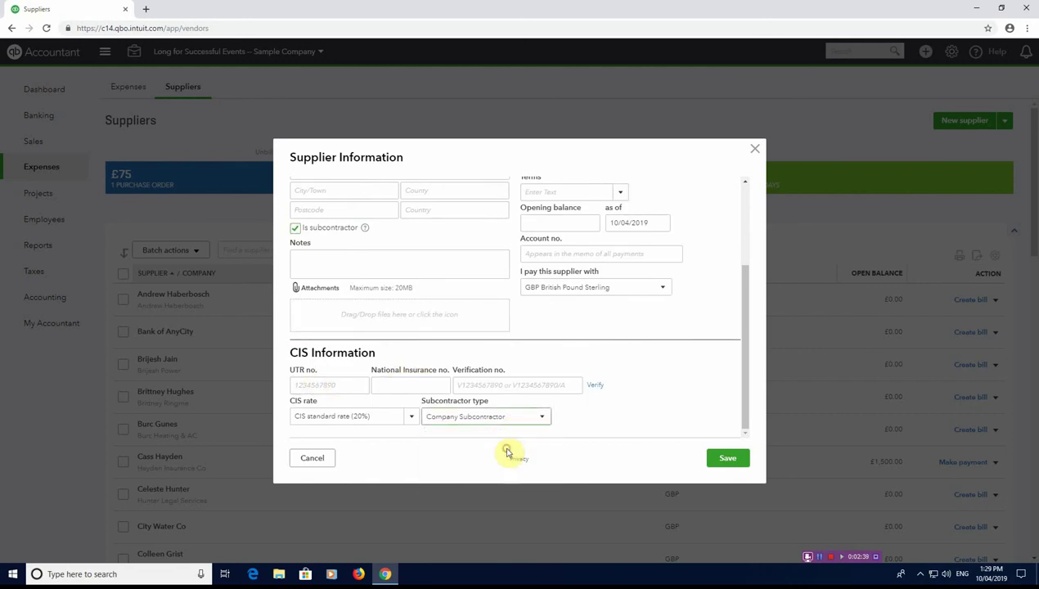
{"action": "left_click", "coordinate": [456, 422]}
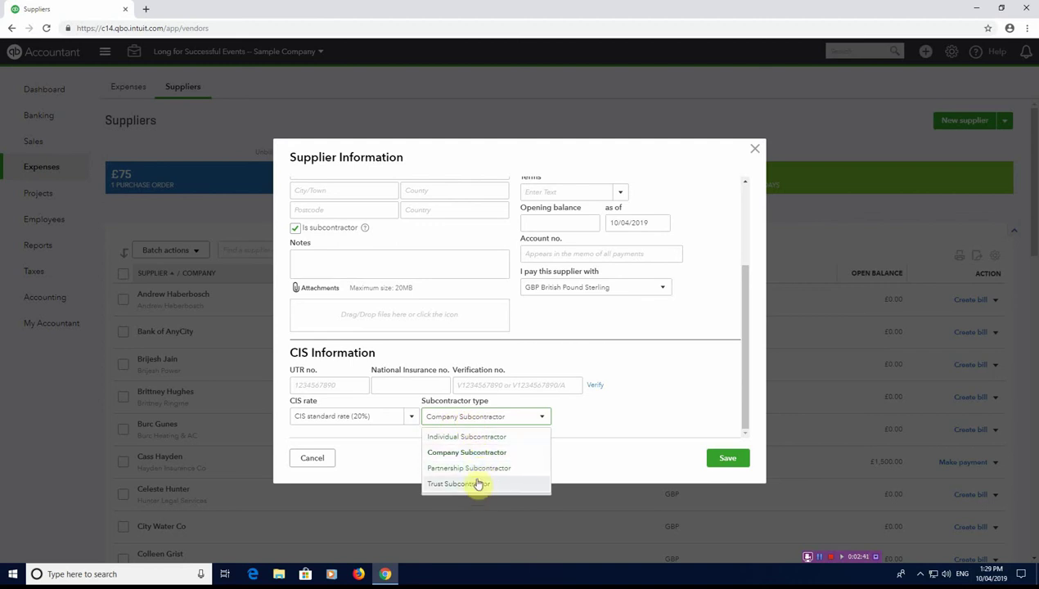
{"action": "left_click", "coordinate": [464, 436]}
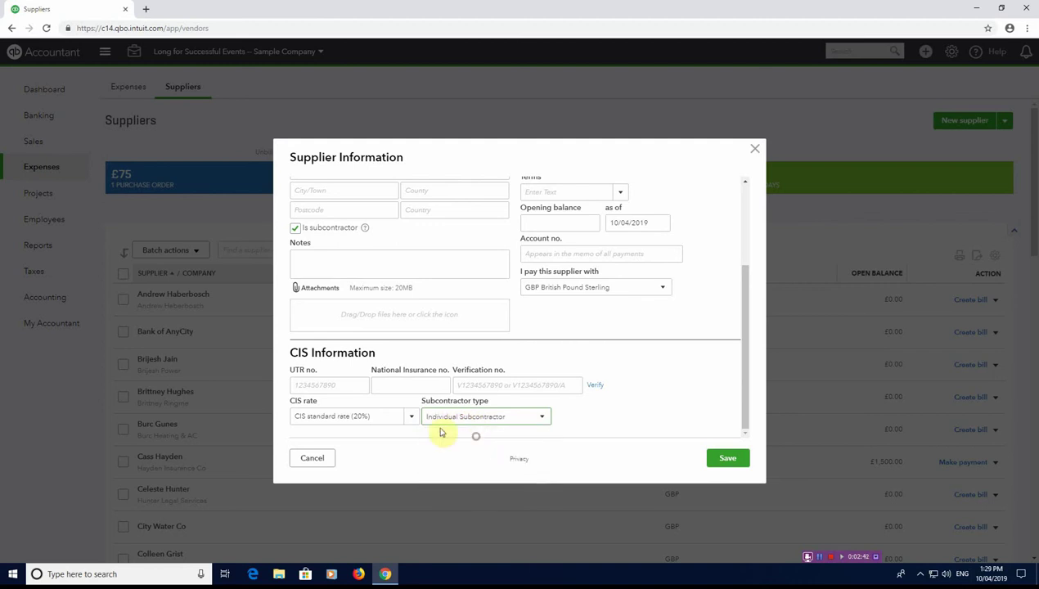
{"action": "left_click", "coordinate": [331, 385]}
{"action": "left_click", "coordinate": [417, 383]}
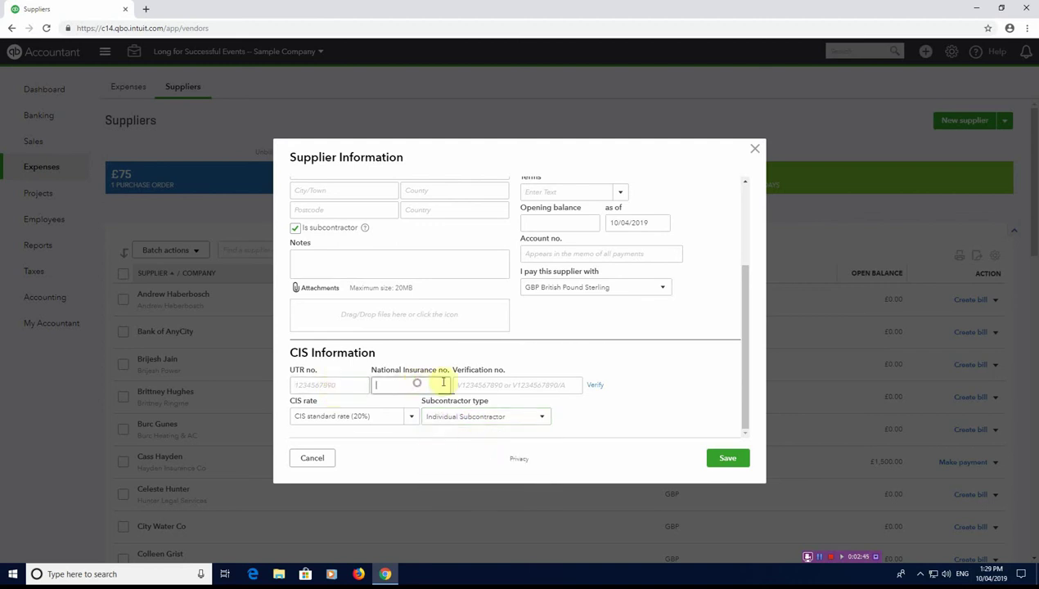
{"action": "left_click", "coordinate": [485, 383]}
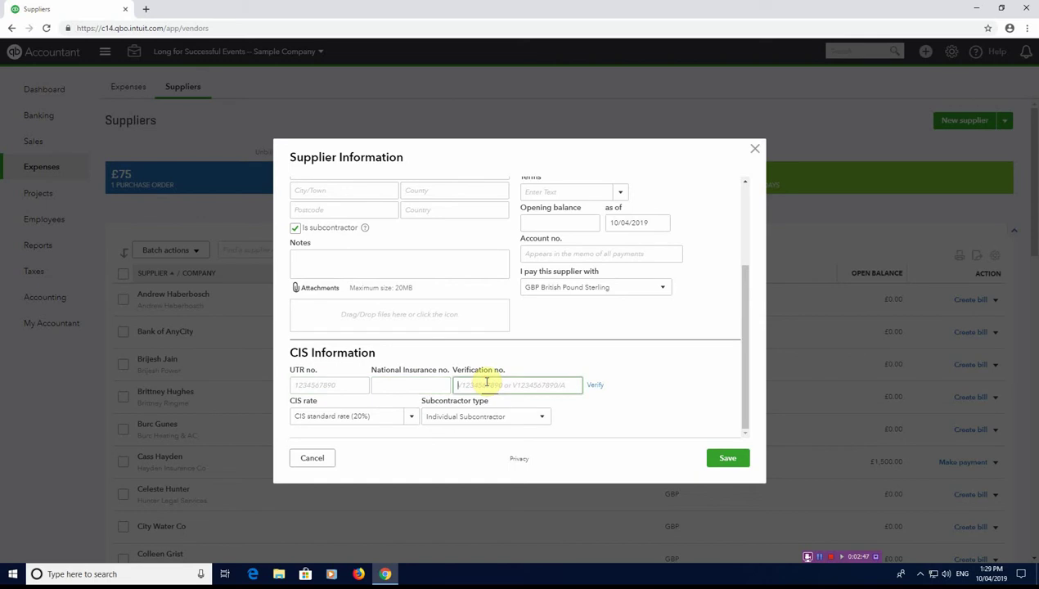
{"action": "left_click", "coordinate": [412, 422]}
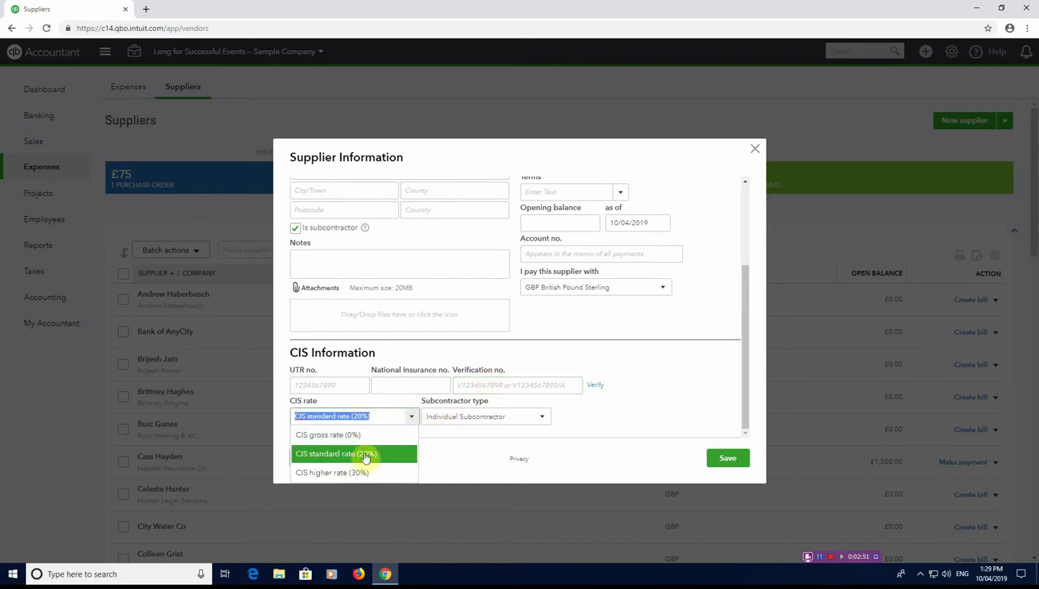
{"action": "left_click", "coordinate": [362, 454]}
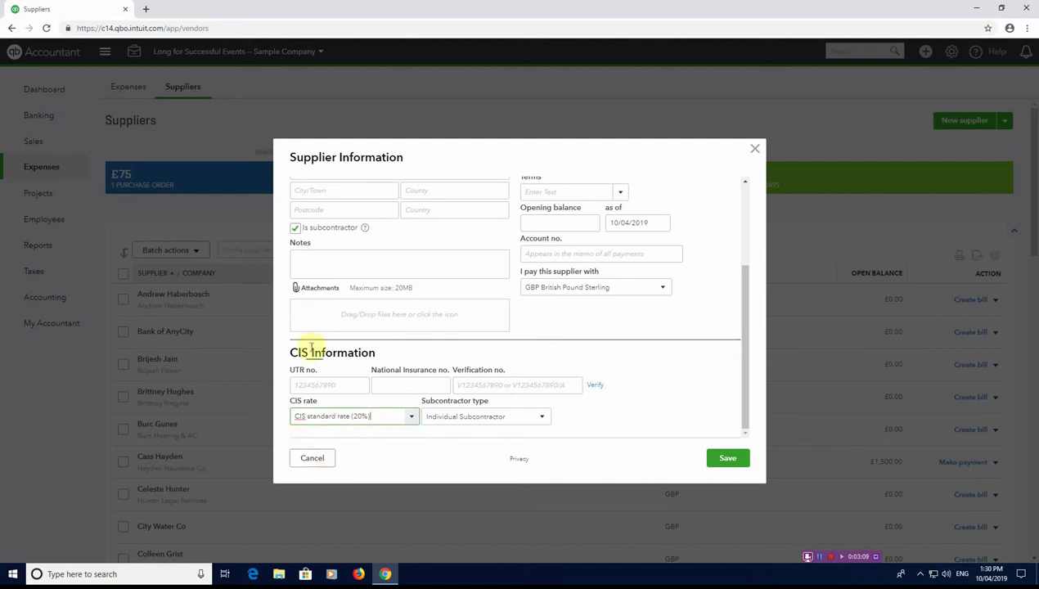
{"action": "left_click", "coordinate": [718, 462]}
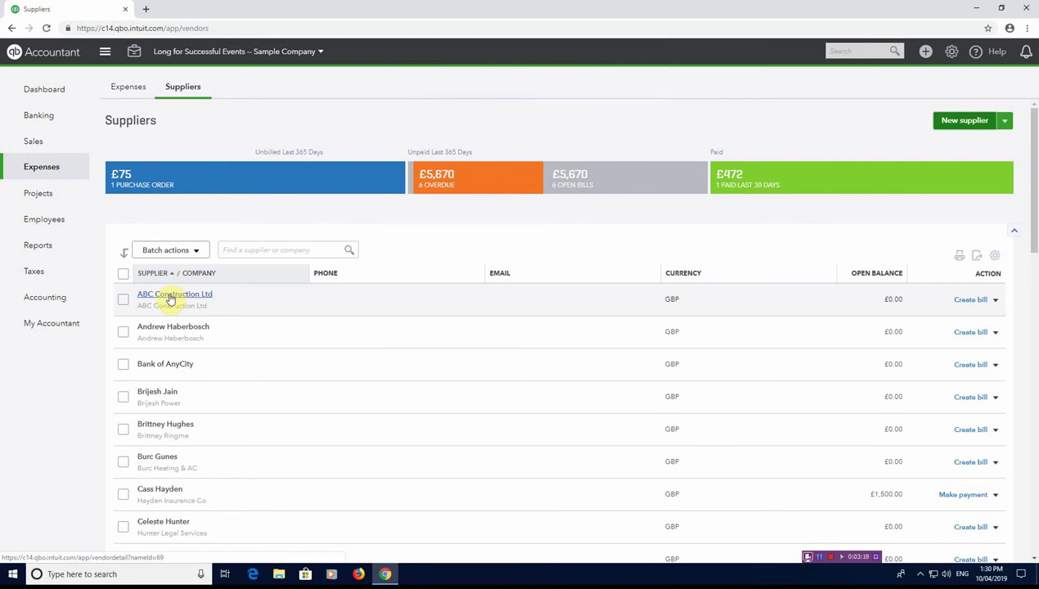
Step: Start a new bill from the ABC Construction Ltd row of the Suppliers list
{"action": "left_click", "coordinate": [968, 300]}
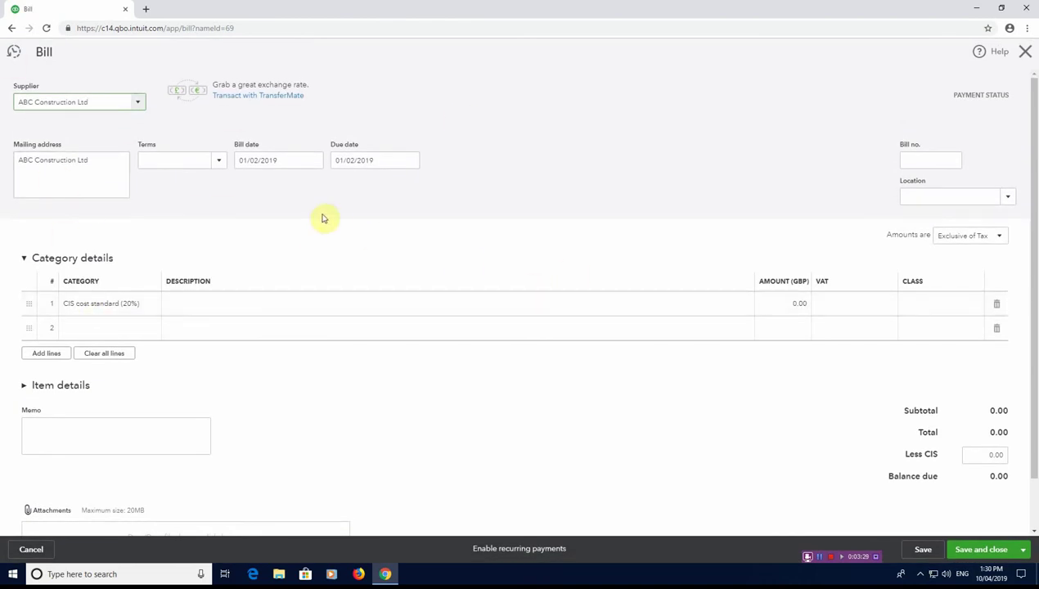
Step: Set the bill date to 04/04/2019
{"action": "left_click", "coordinate": [286, 162]}
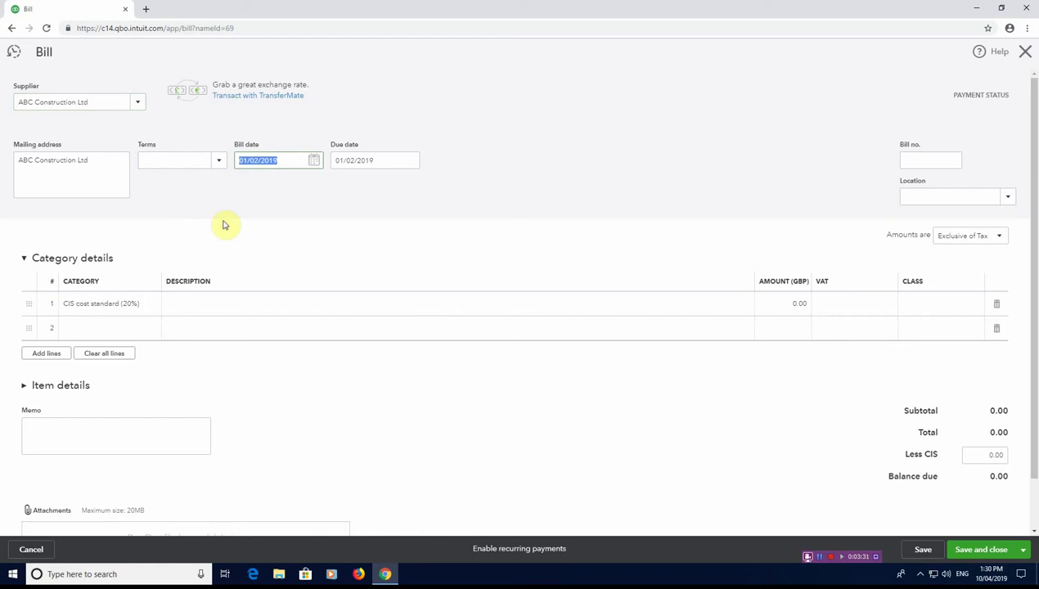
{"action": "type", "text": "04/04/2019"}
{"action": "key", "text": "Tab"}
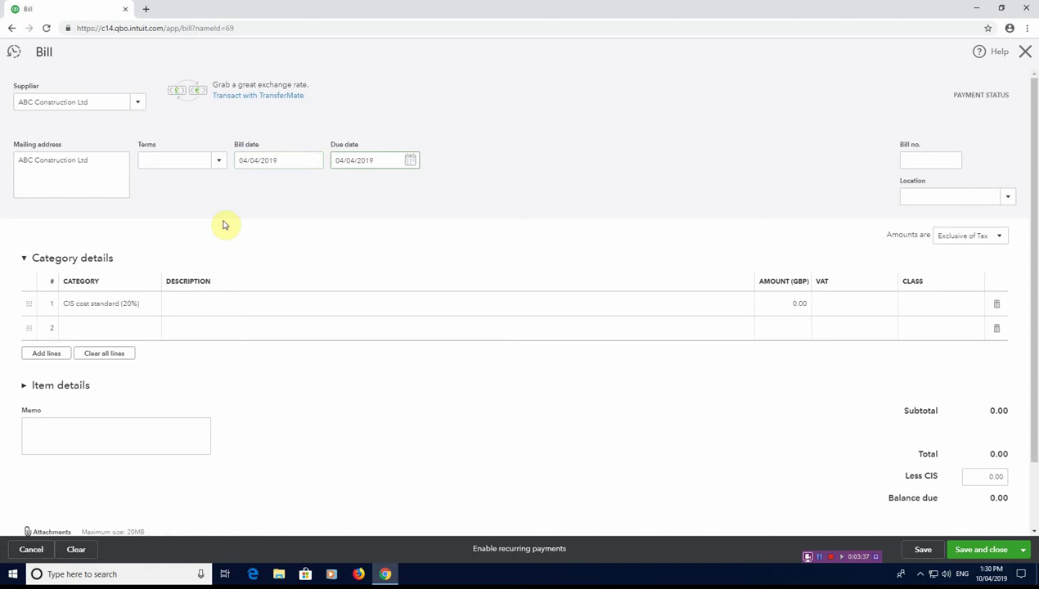
Step: Fill the first line as '5 days of labour', £1,000 with 20.0% S VAT
{"action": "left_click", "coordinate": [214, 303]}
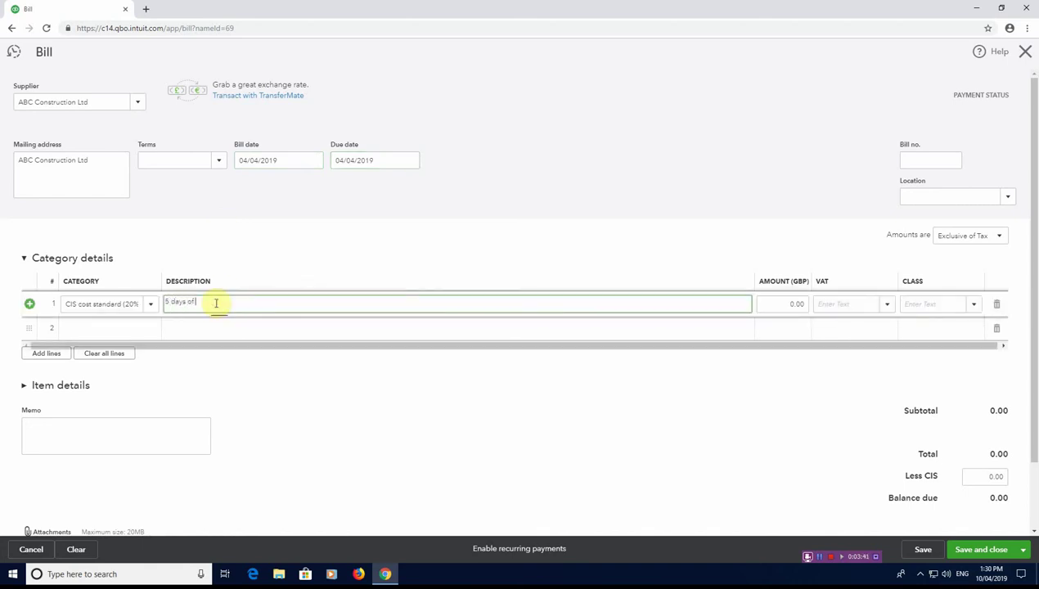
{"action": "key", "text": "Tab"}
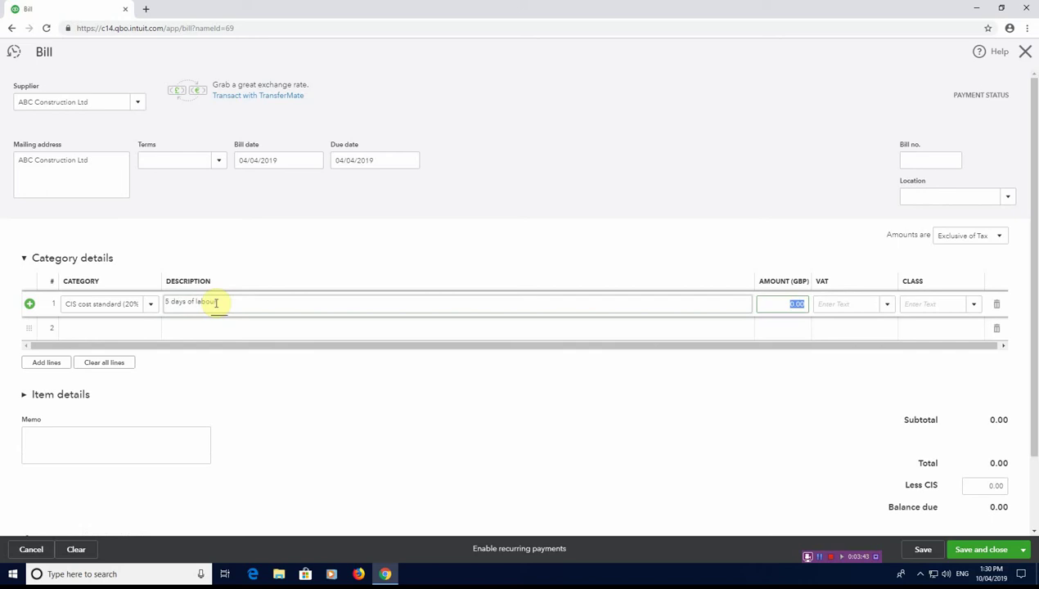
{"action": "type", "text": "1000"}
{"action": "key", "text": "Tab"}
{"action": "type", "text": "20"}
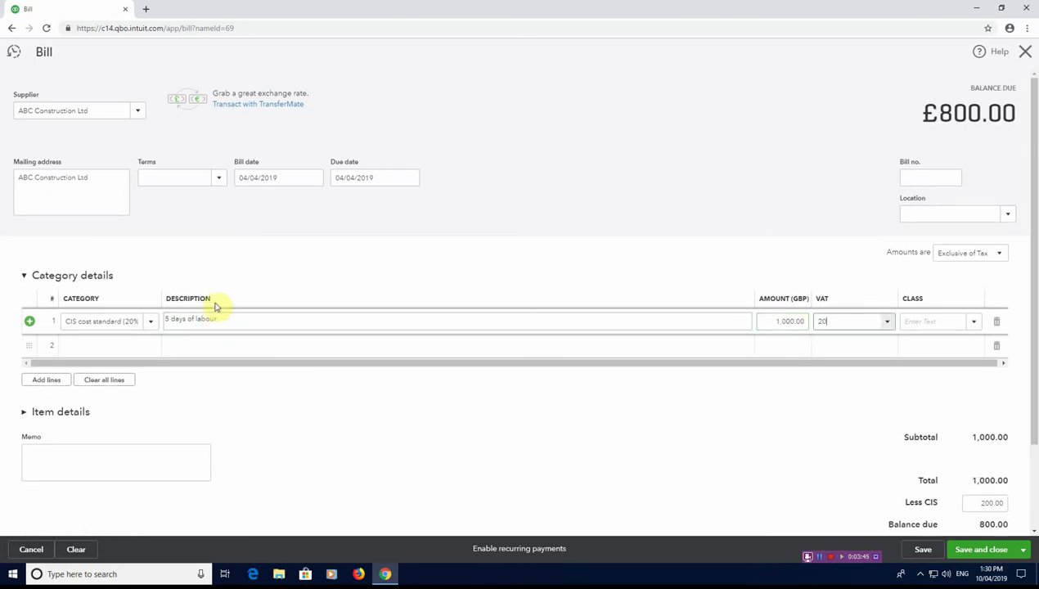
{"action": "key", "text": "Down"}
{"action": "key", "text": "Down"}
{"action": "key", "text": "Return"}
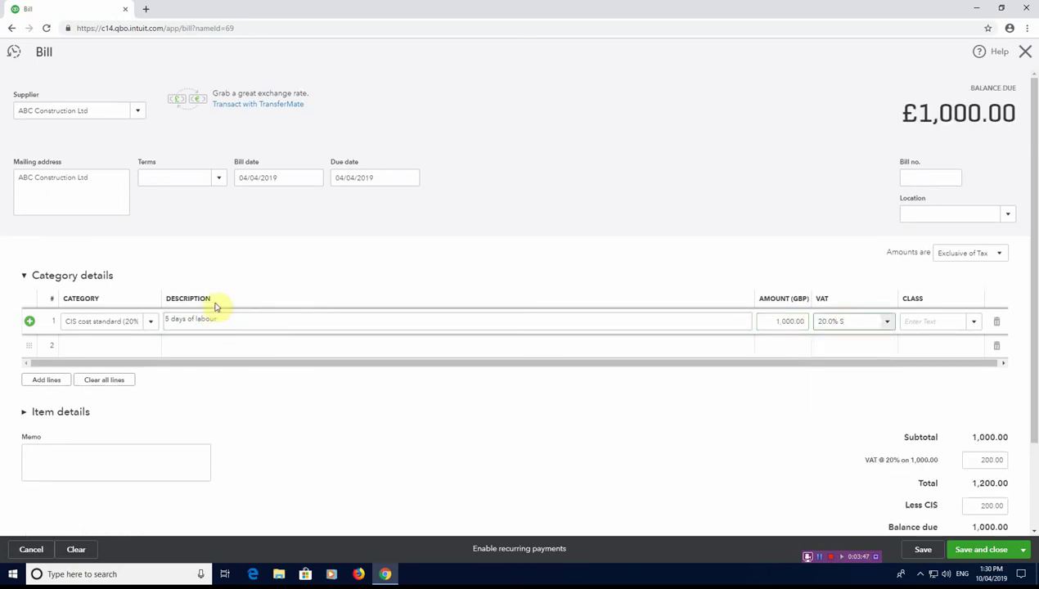
{"action": "key", "text": "Tab"}
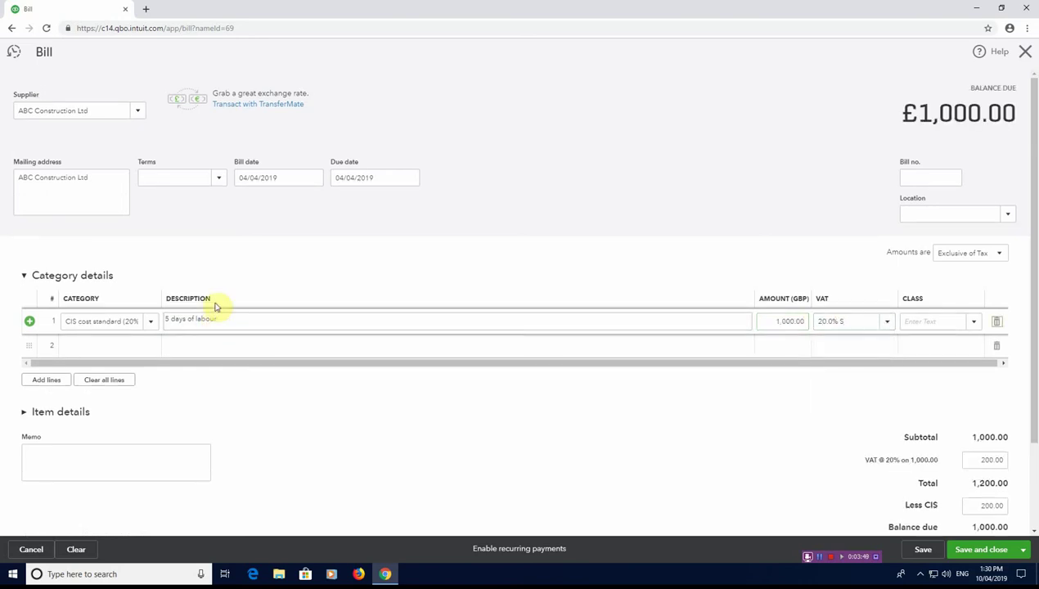
Step: Add a CIS supplies and materials line, 'supply of materials', £1,000 at 20.0% S VAT
{"action": "key", "text": "Tab"}
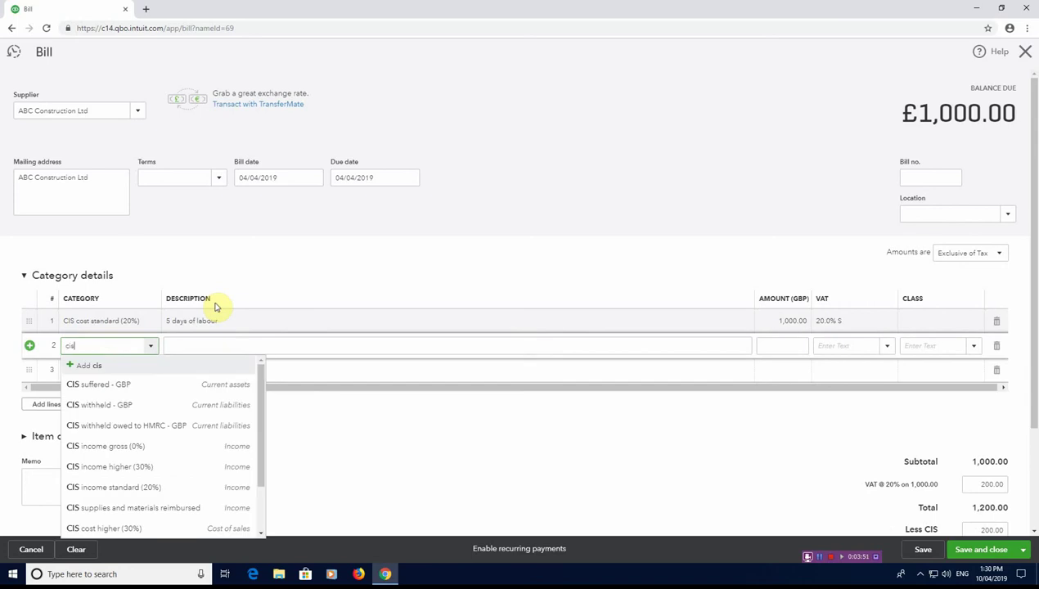
{"action": "key", "text": "Down"}
{"action": "key", "text": "Down"}
{"action": "key", "text": "Down"}
{"action": "key", "text": "Down"}
{"action": "key", "text": "Down"}
{"action": "key", "text": "Down"}
{"action": "key", "text": "Down"}
{"action": "key", "text": "Down"}
{"action": "key", "text": "Down"}
{"action": "key", "text": "Down"}
{"action": "key", "text": "Down"}
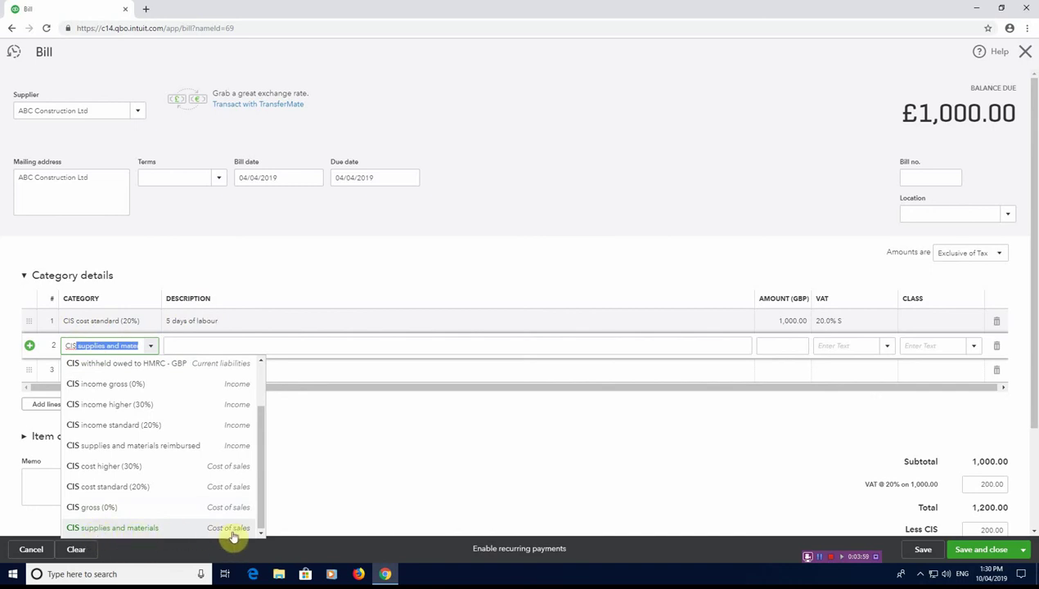
{"action": "left_click", "coordinate": [93, 527]}
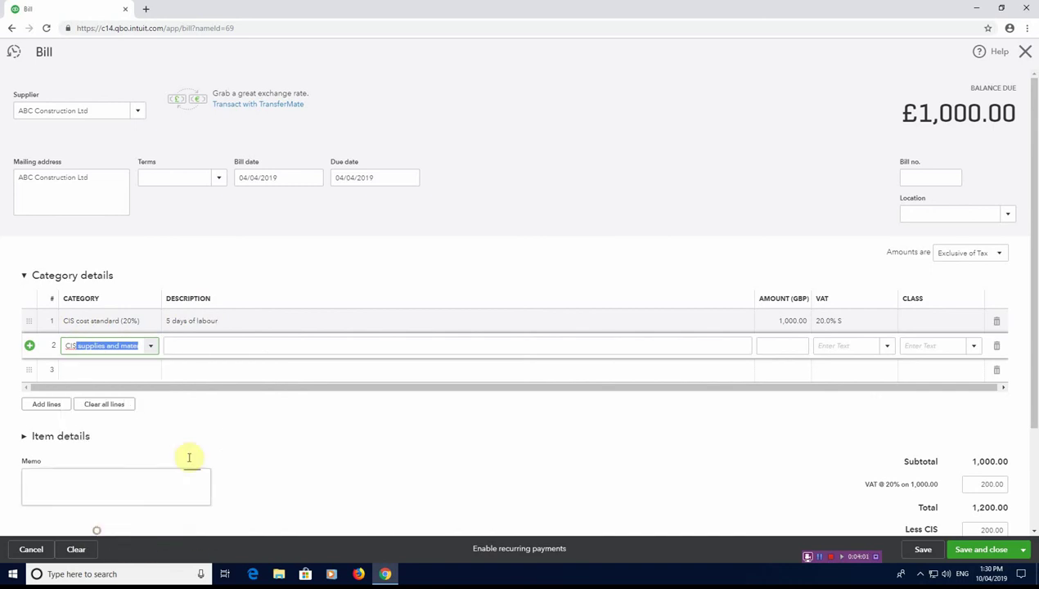
{"action": "left_click", "coordinate": [195, 347]}
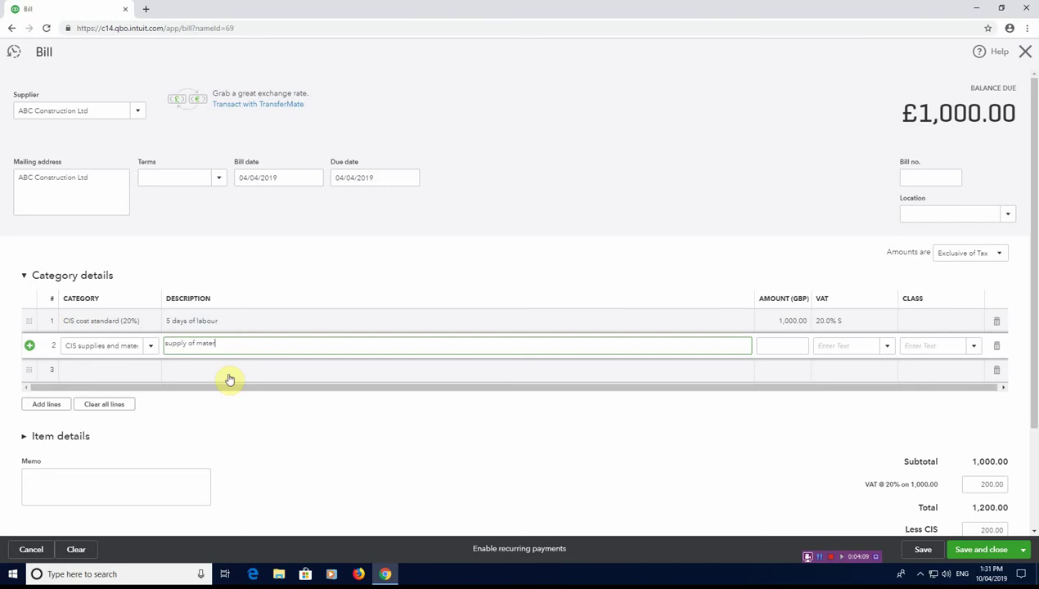
{"action": "type", "text": "supply of materials"}
{"action": "key", "text": "Tab"}
{"action": "type", "text": "1,00"}
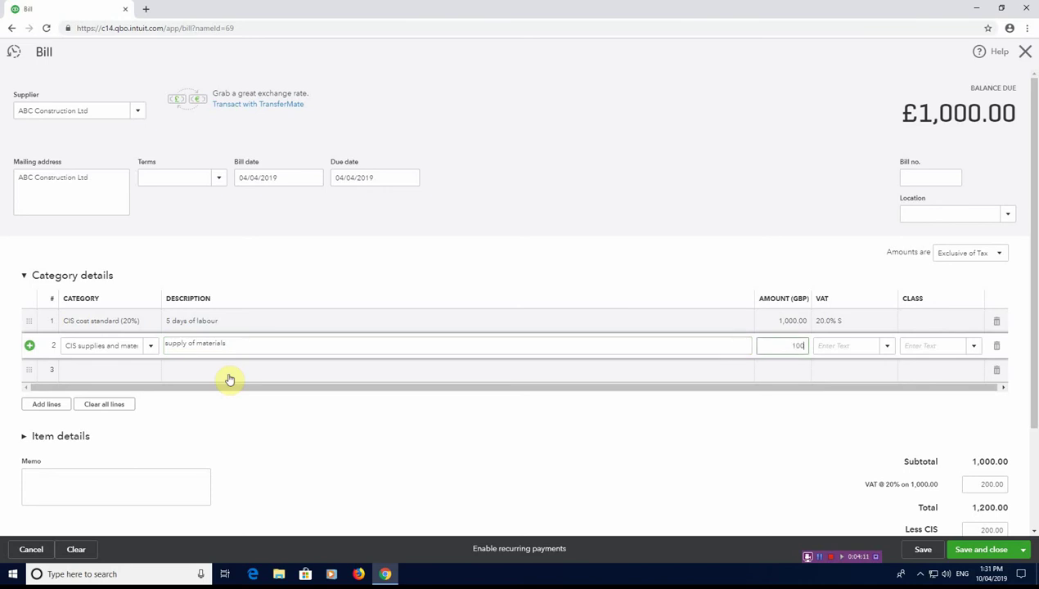
{"action": "type", "text": "0"}
{"action": "key", "text": "Tab"}
{"action": "type", "text": "20"}
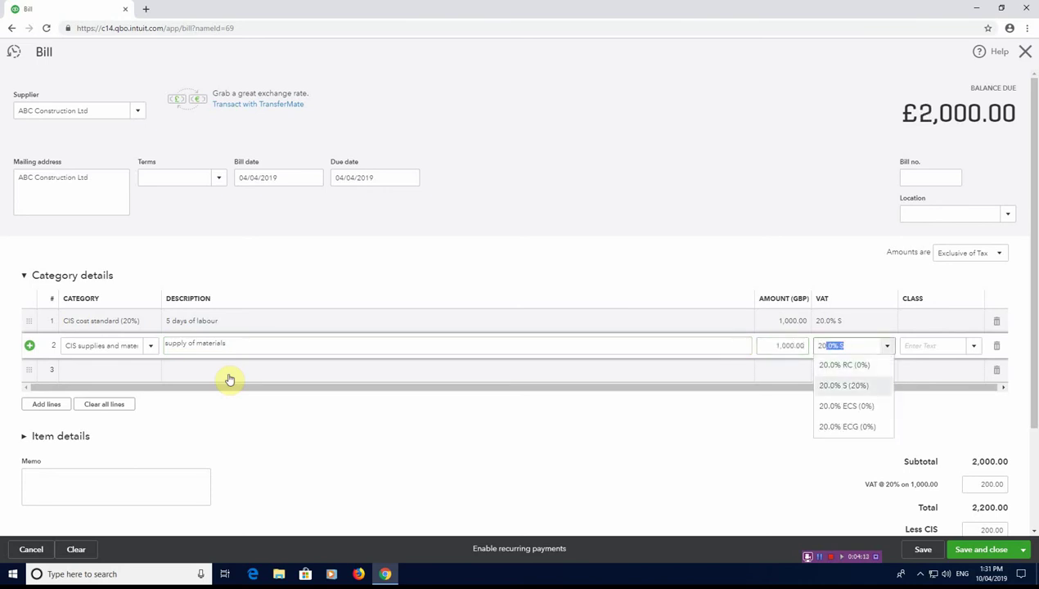
{"action": "key", "text": "Tab"}
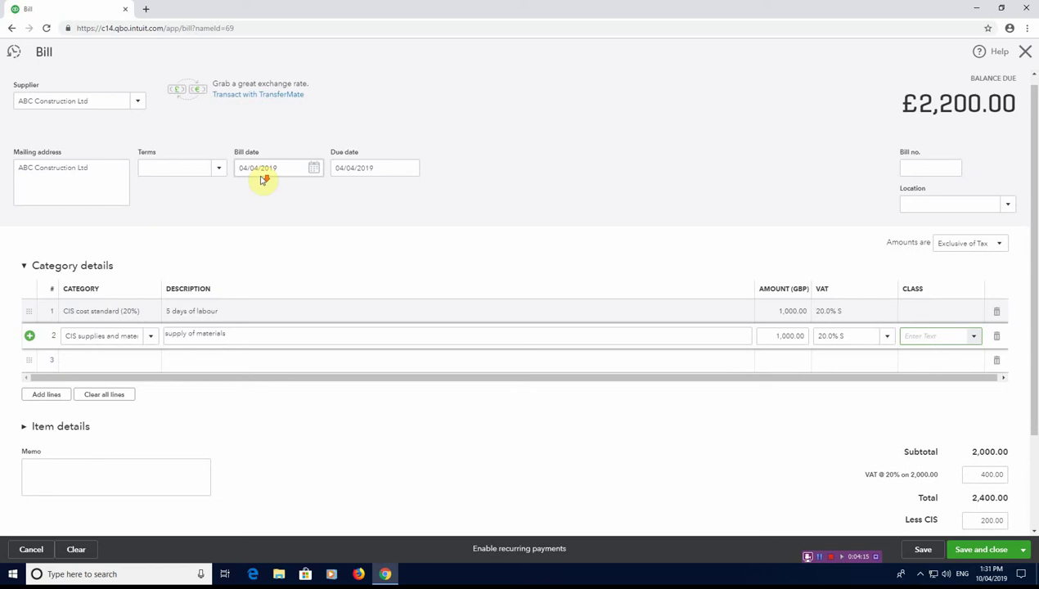
{"action": "scroll", "coordinate": [261, 175], "scroll_direction": "down", "scroll_amount": 2}
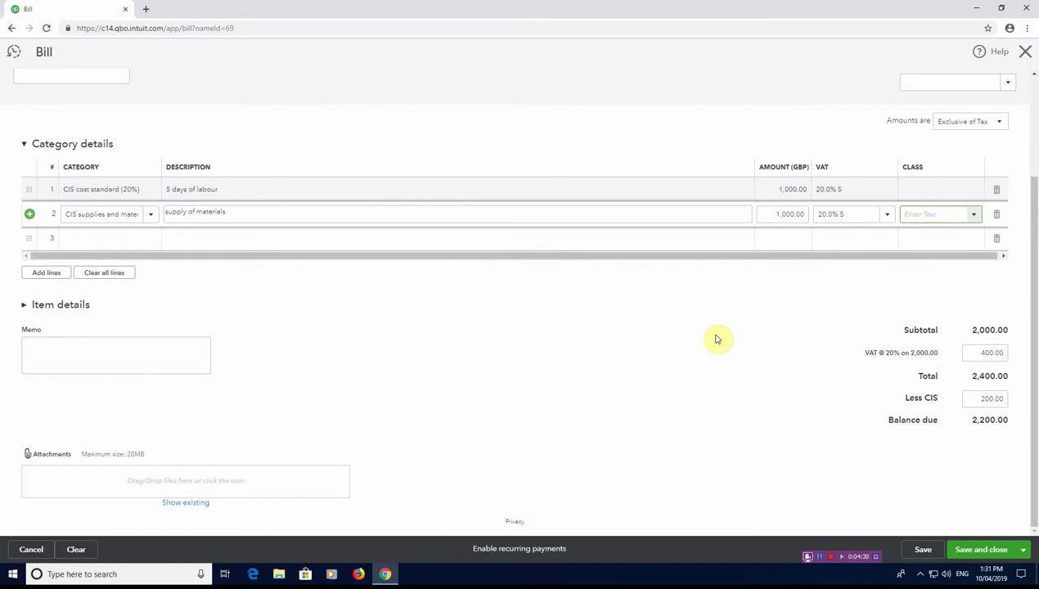
Step: Try saving the bill and reselect ABC Construction Ltd as its supplier
{"action": "left_click", "coordinate": [993, 550]}
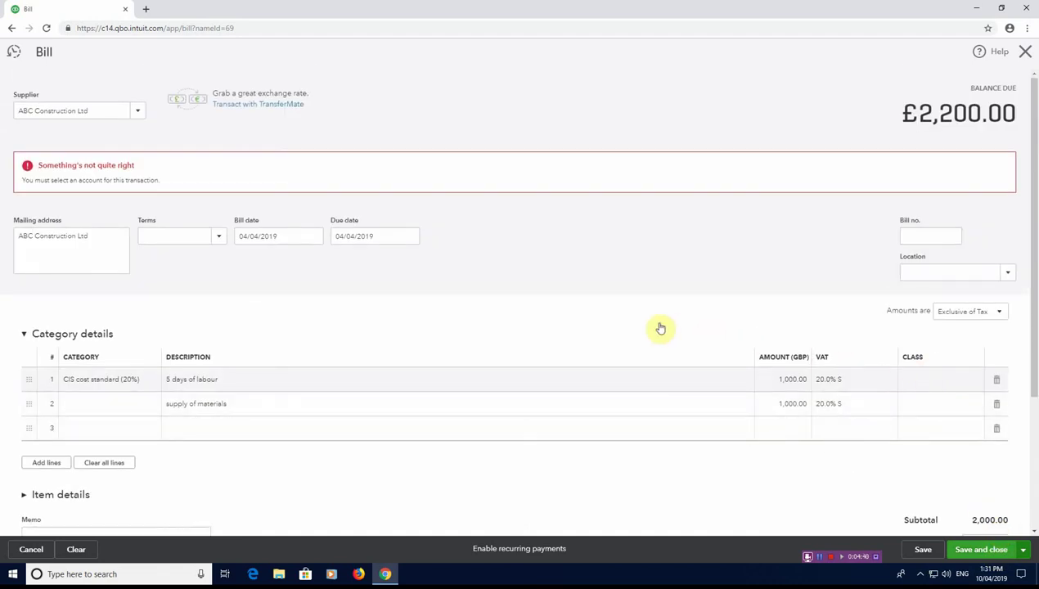
{"action": "left_click", "coordinate": [137, 111]}
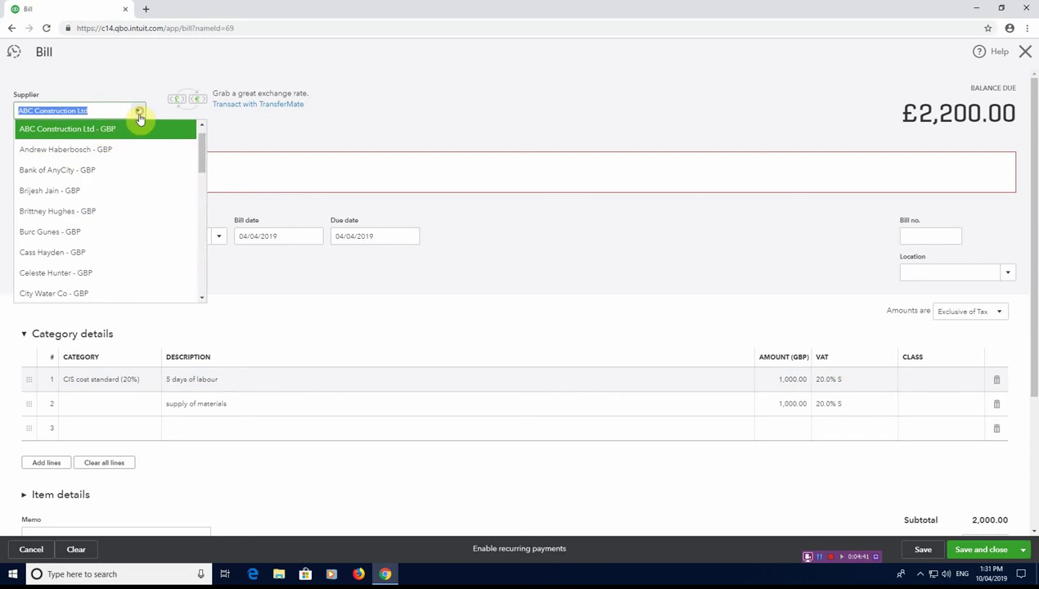
{"action": "left_click", "coordinate": [108, 132]}
{"action": "left_click", "coordinate": [86, 406]}
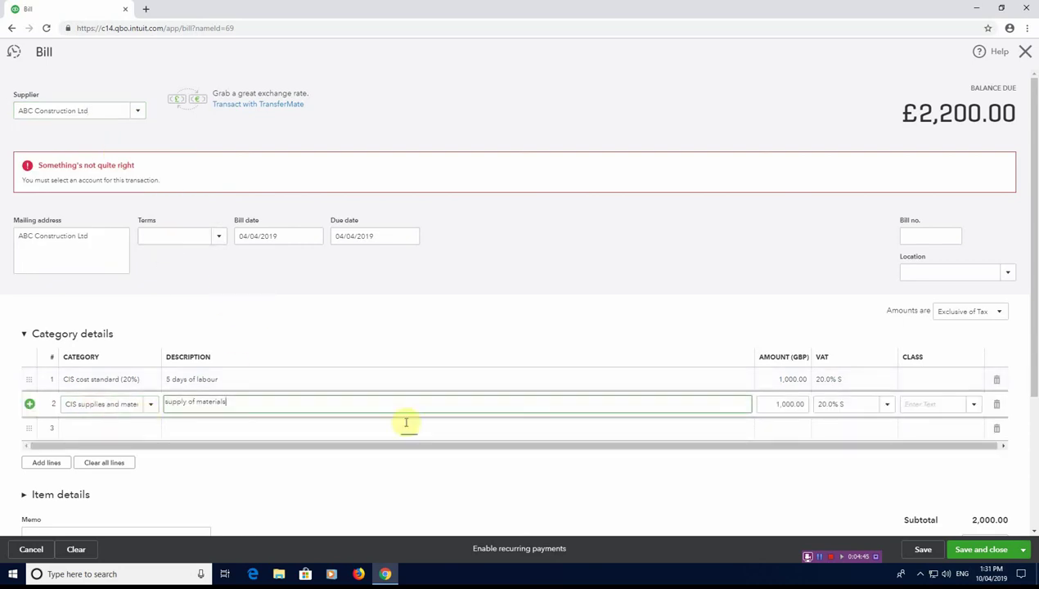
{"action": "left_click", "coordinate": [981, 550]}
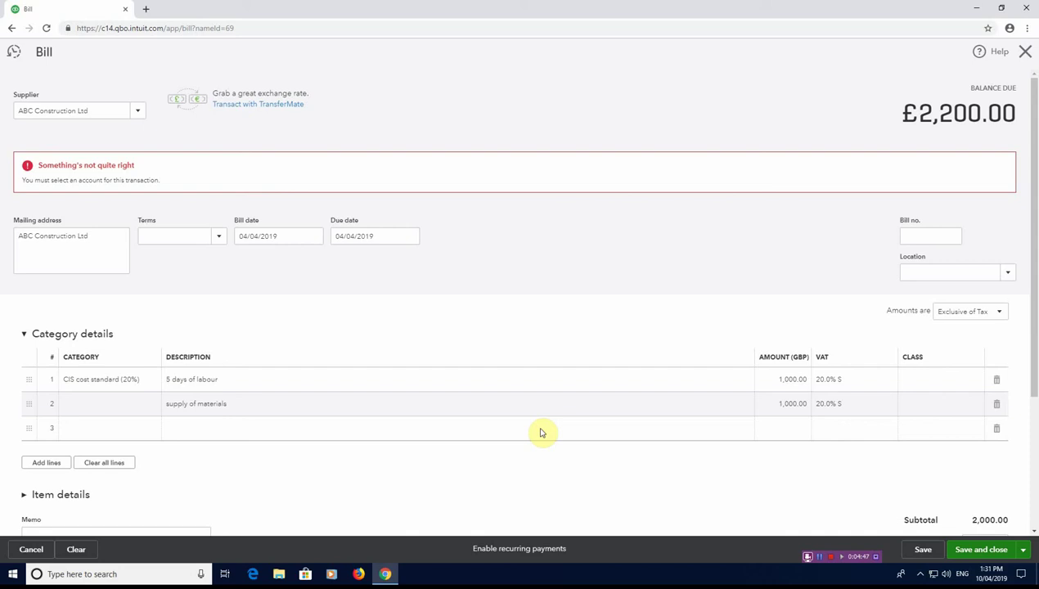
Step: Set the materials line's category to CIS supplies and materials
{"action": "left_click", "coordinate": [123, 406]}
{"action": "type", "text": "cis"}
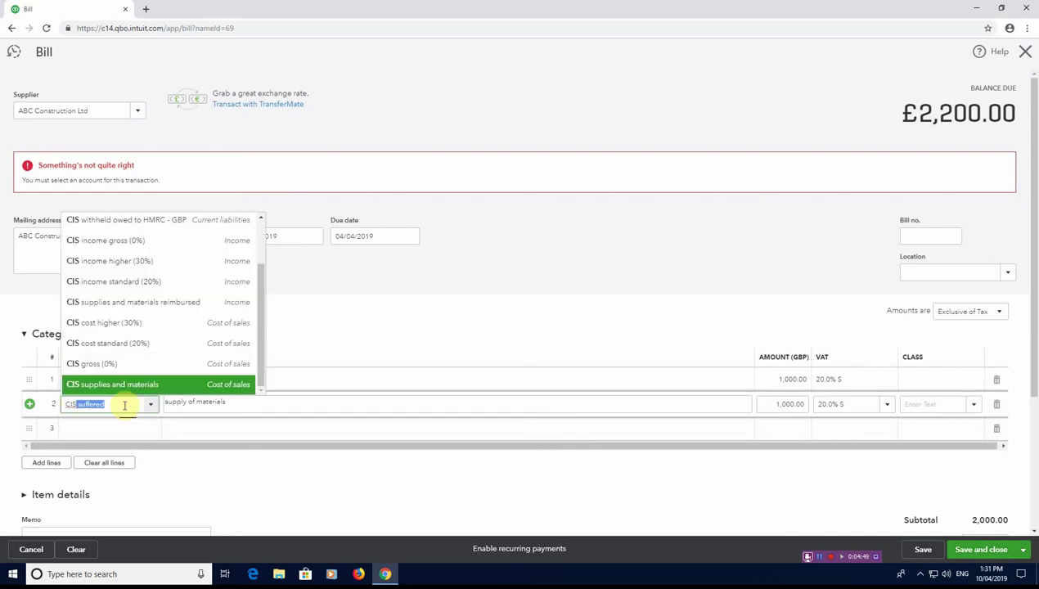
{"action": "key", "text": "Down"}
{"action": "key", "text": "Down"}
{"action": "key", "text": "Down"}
{"action": "key", "text": "Down"}
{"action": "key", "text": "Down"}
{"action": "key", "text": "Down"}
{"action": "key", "text": "Down"}
{"action": "key", "text": "Down"}
{"action": "key", "text": "Down"}
{"action": "key", "text": "Down"}
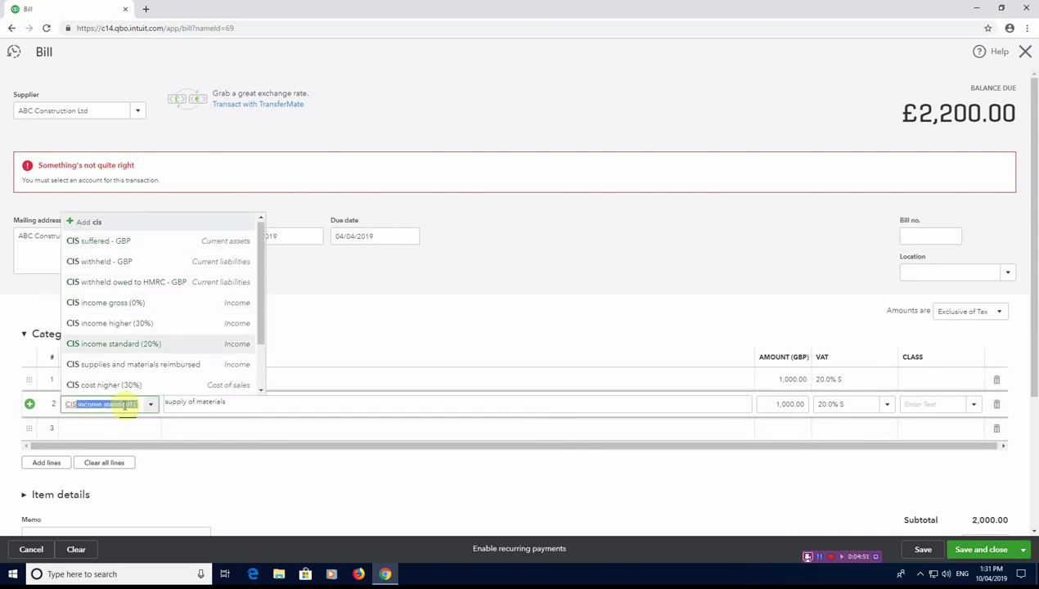
{"action": "key", "text": "Down"}
{"action": "key", "text": "Down"}
{"action": "key", "text": "Up"}
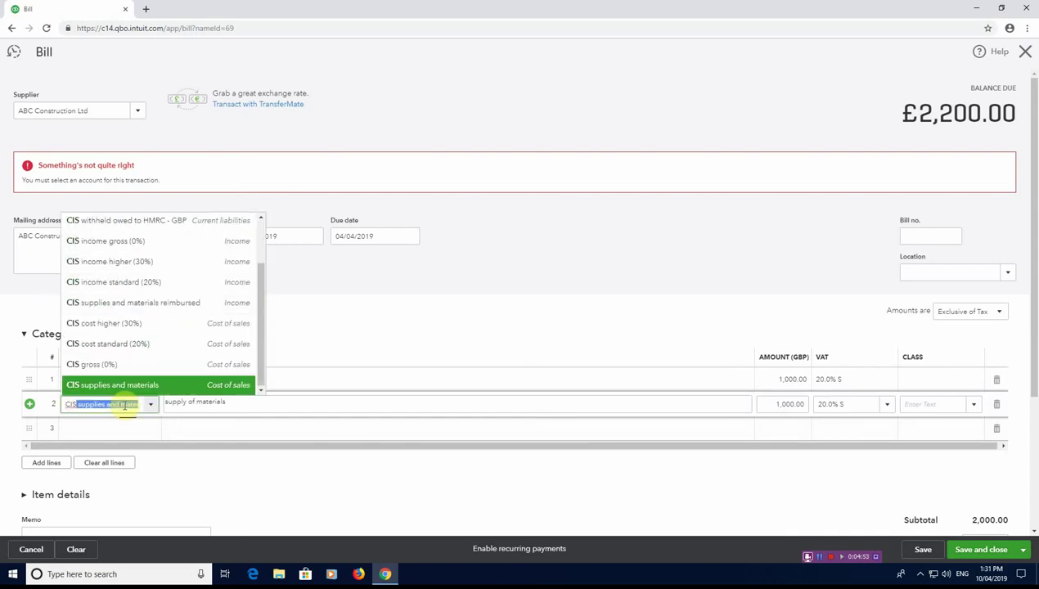
{"action": "key", "text": "Return"}
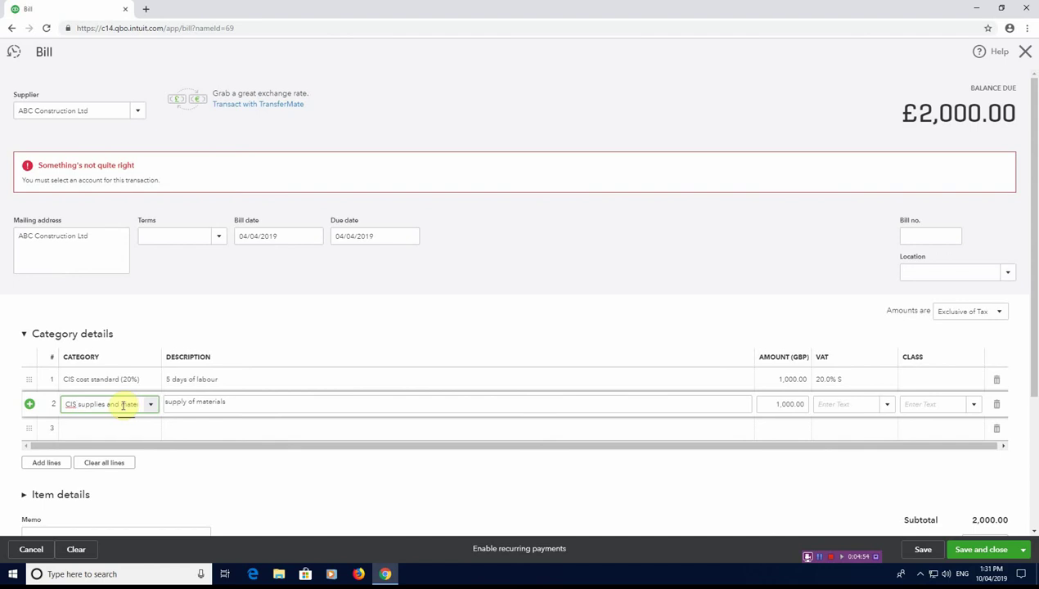
{"action": "left_click", "coordinate": [980, 551]}
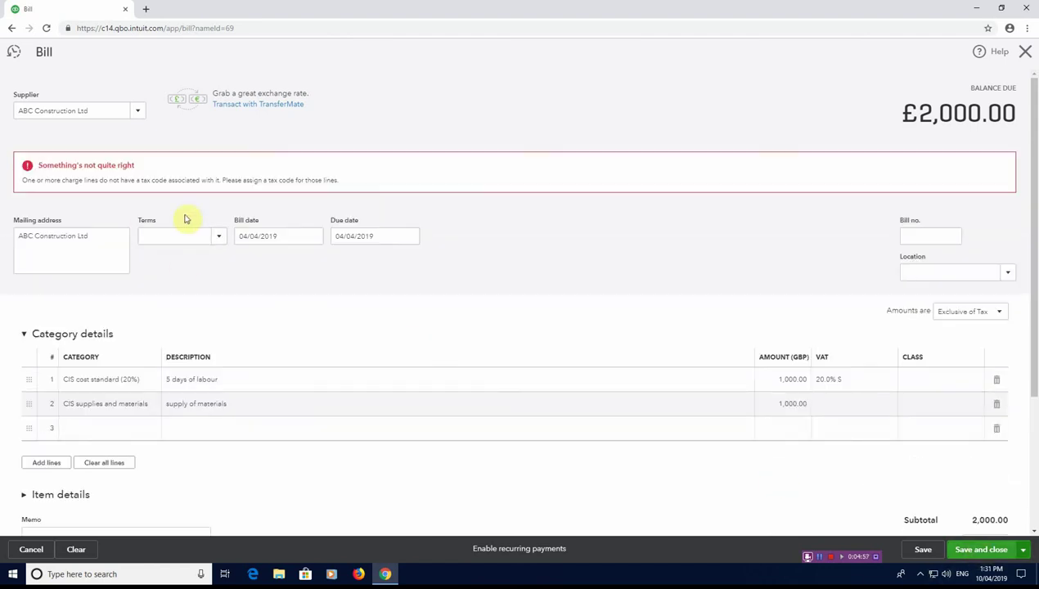
Step: Give the materials line 20.0% S VAT and save the bill
{"action": "left_click", "coordinate": [843, 400]}
{"action": "left_click", "coordinate": [844, 398]}
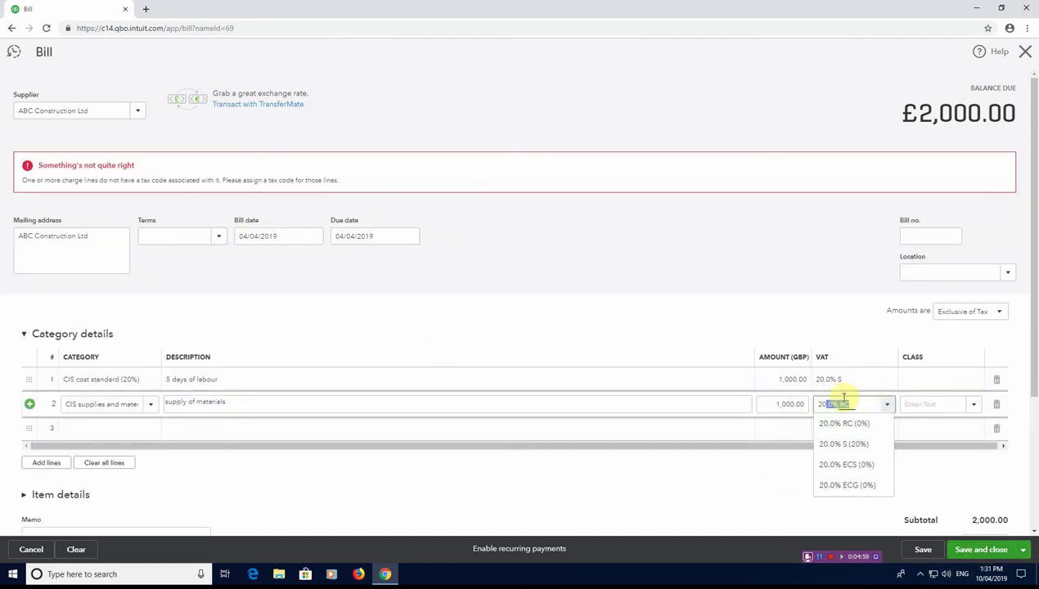
{"action": "left_click", "coordinate": [872, 446]}
{"action": "left_click", "coordinate": [986, 549]}
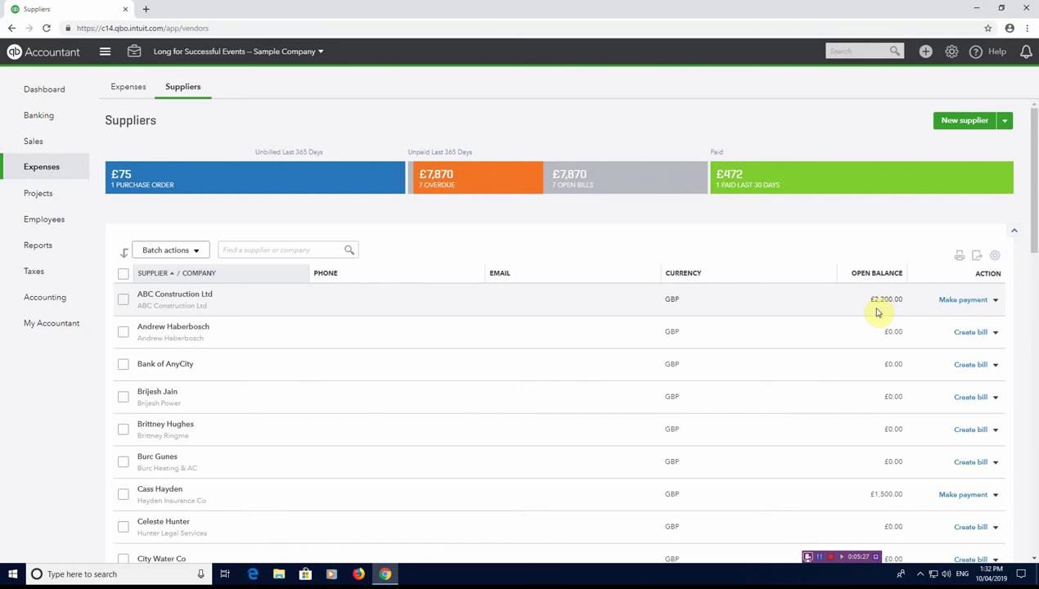
Step: Record a payment dated 10/04/2019 for ABC Construction Ltd's open bill and save it
{"action": "left_click", "coordinate": [958, 301]}
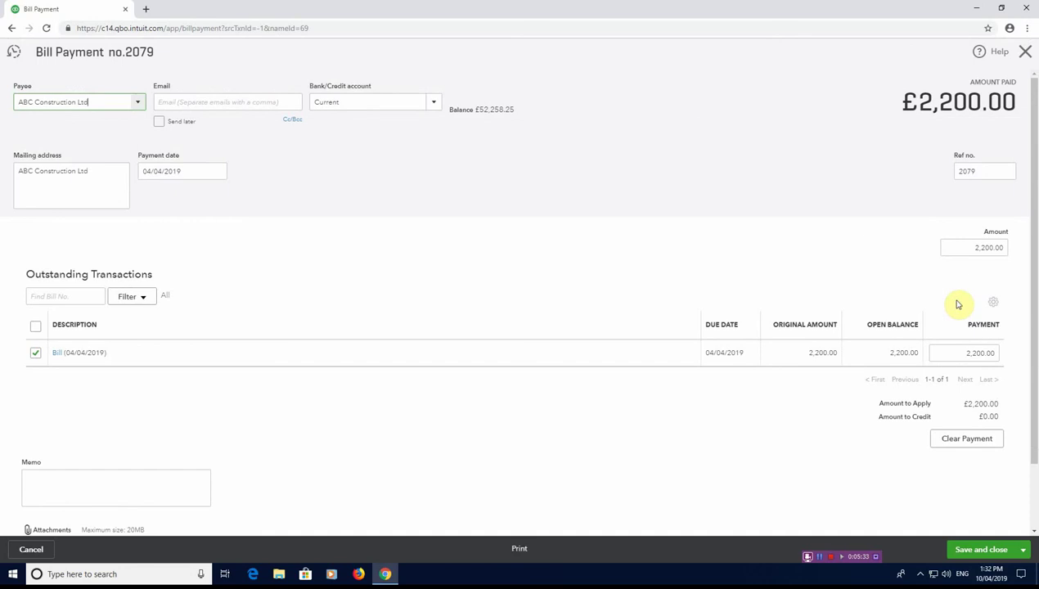
{"action": "left_click", "coordinate": [206, 172]}
{"action": "type", "text": "10042019"}
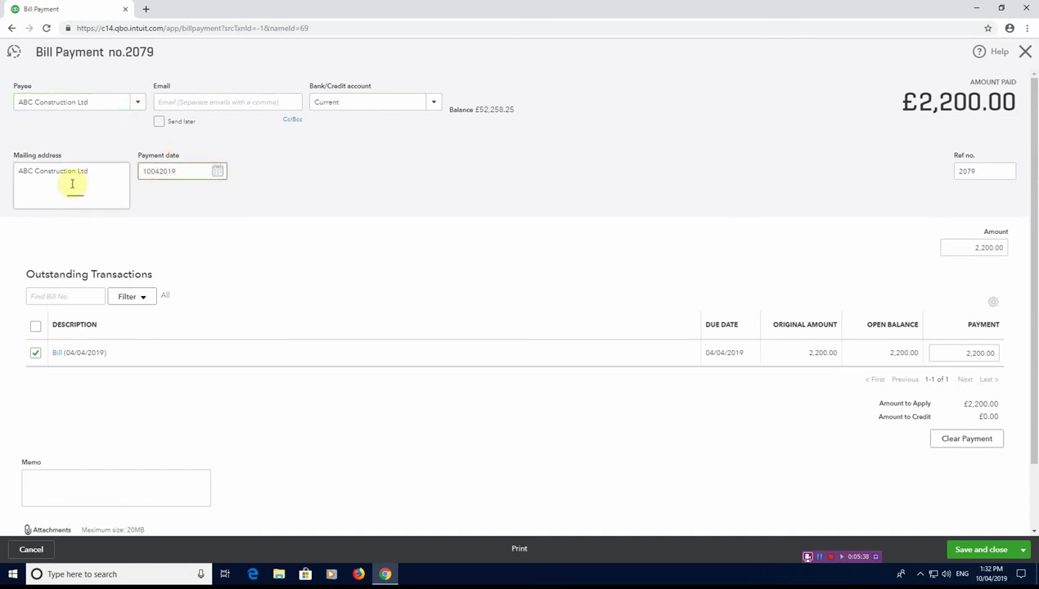
{"action": "key", "text": "Tab"}
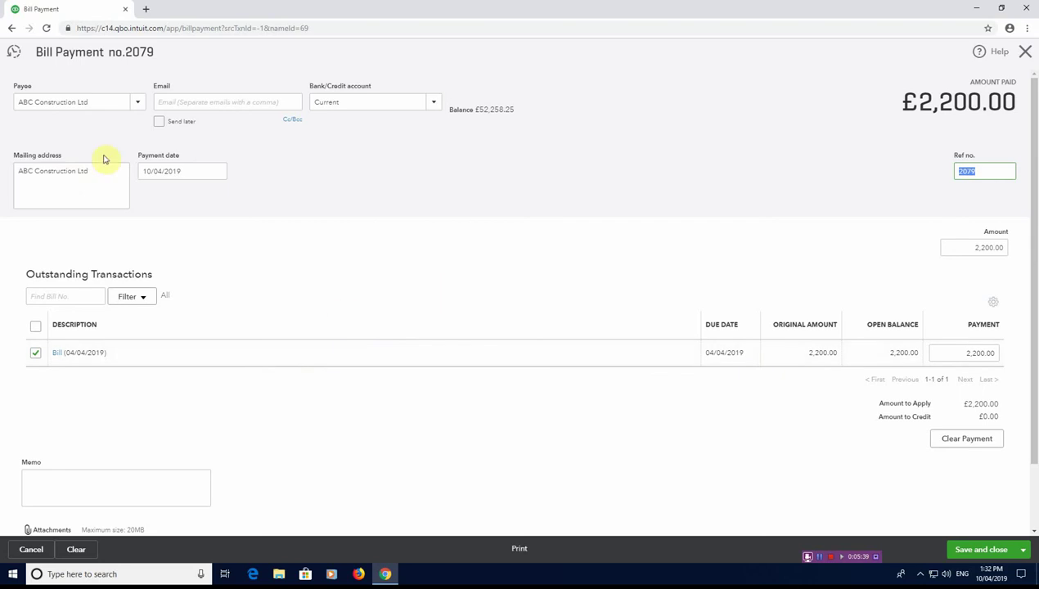
{"action": "left_click", "coordinate": [981, 550]}
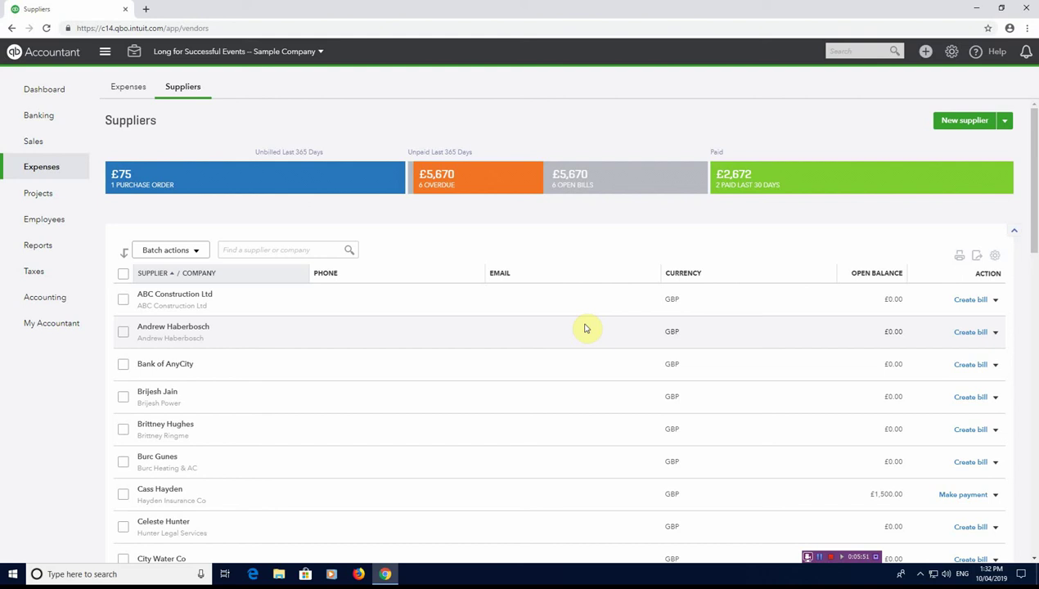
Step: Open the CIS page from the Taxes menu
{"action": "mouse_move", "coordinate": [39, 273]}
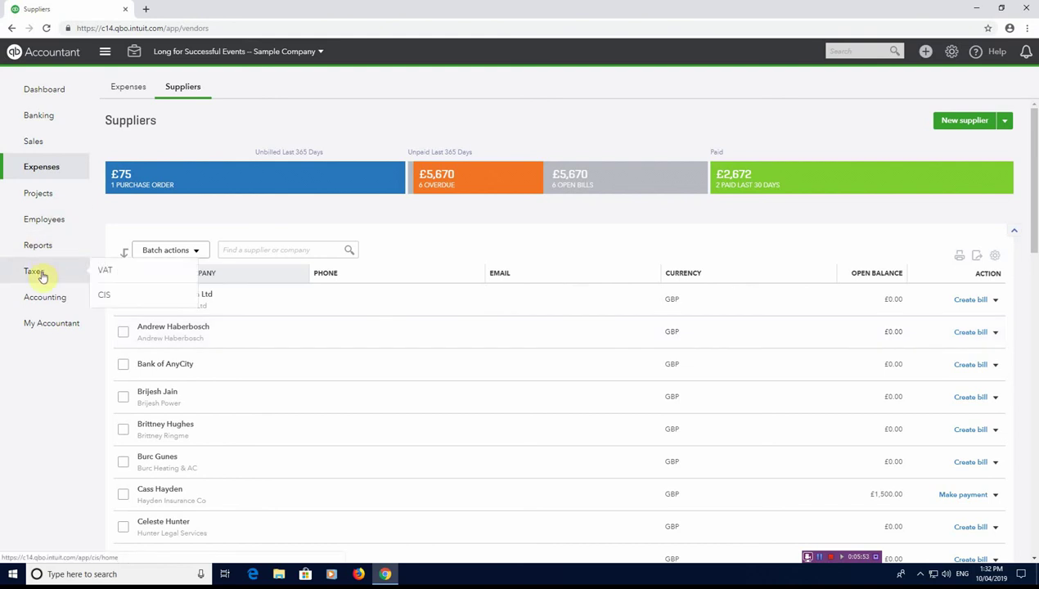
{"action": "left_click", "coordinate": [136, 300]}
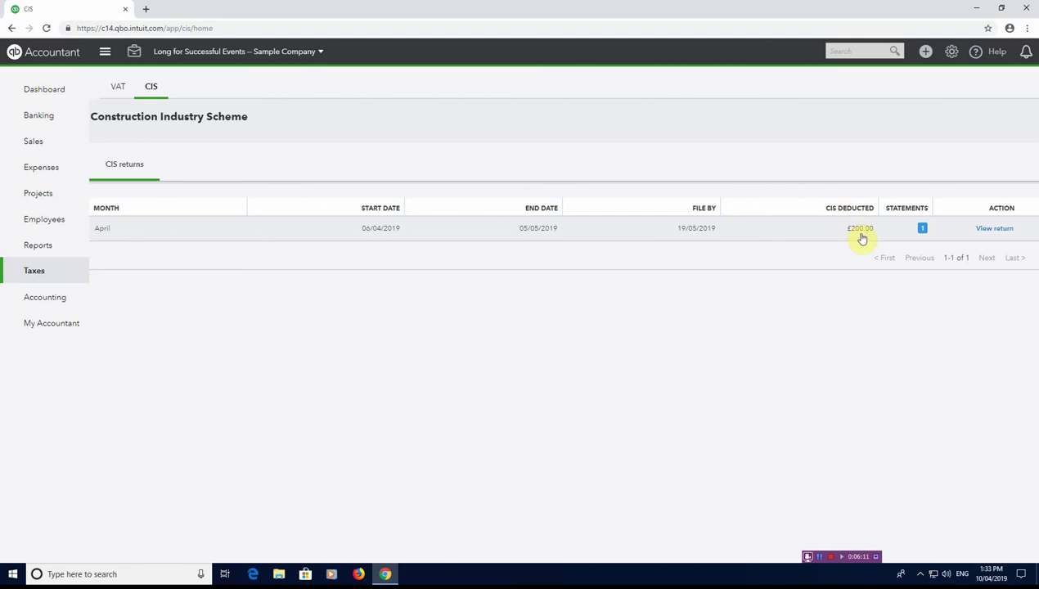
Step: Open the April CIS return for ABC Construction Ltd: £2,000.00 paid, £1,000.00 materials, £200.00 deducted
{"action": "left_click", "coordinate": [920, 229]}
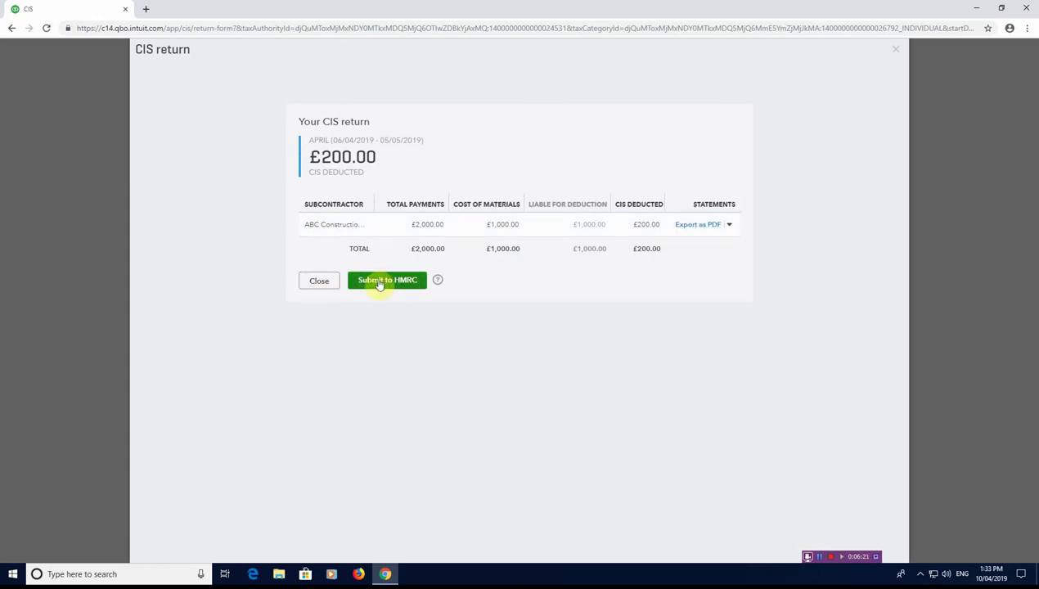
{"action": "left_click", "coordinate": [319, 281]}
{"action": "left_click", "coordinate": [994, 229]}
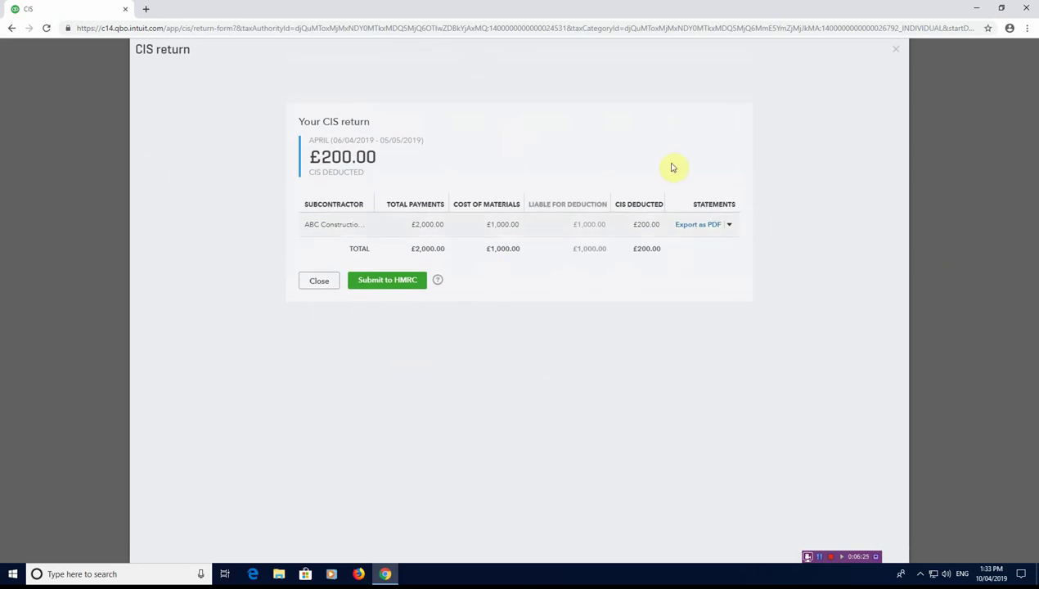
Step: Export ABC Construction Ltd's April 2019 CIS payment and deduction statement as a PDF
{"action": "left_click", "coordinate": [698, 225]}
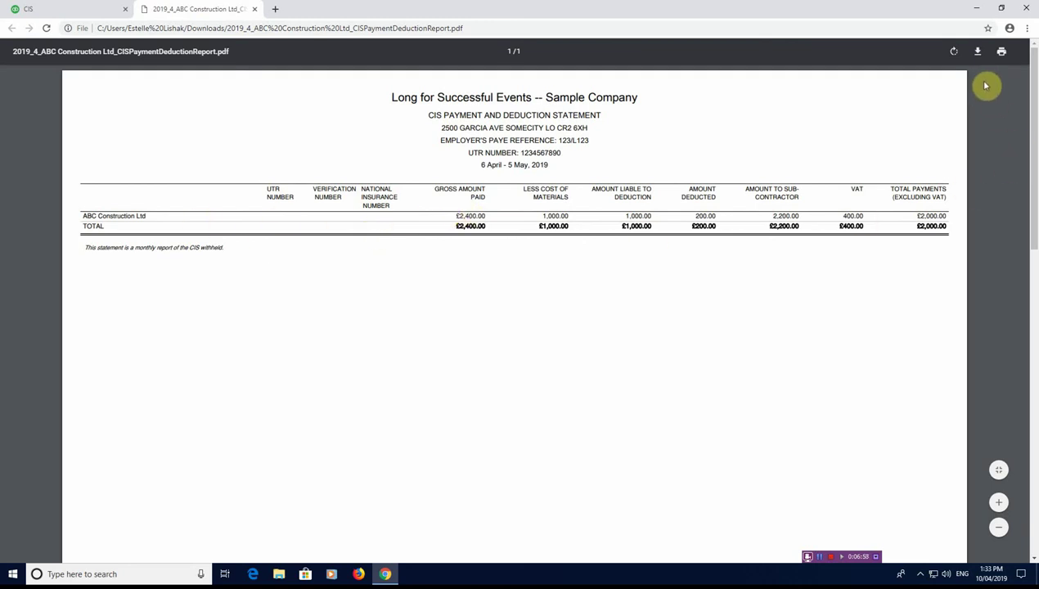
Step: Close the PDF statement, check the other export formats, and close the April CIS return
{"action": "left_click", "coordinate": [254, 9]}
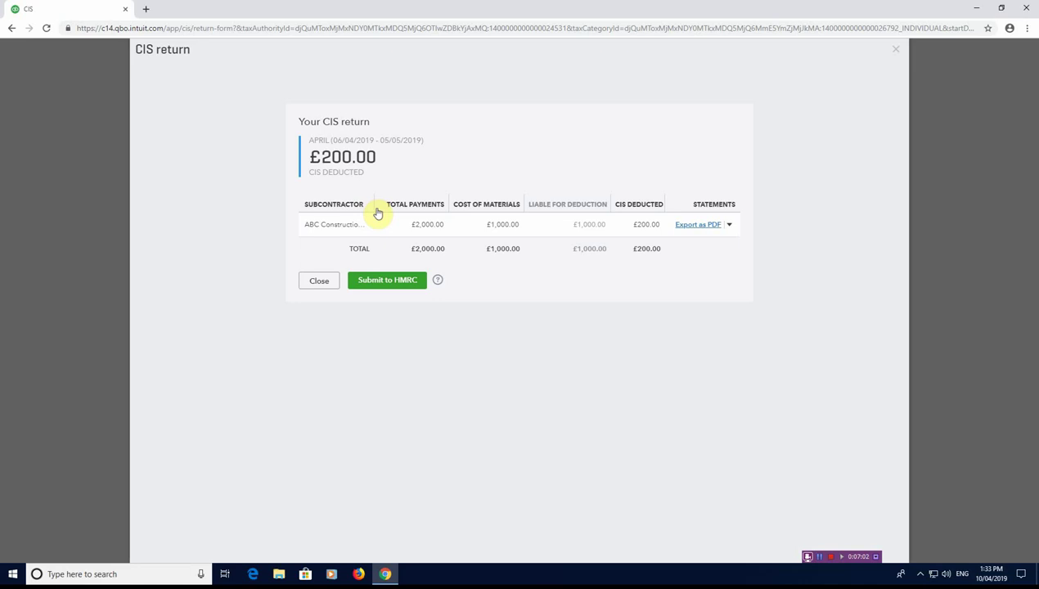
{"action": "left_click", "coordinate": [727, 226]}
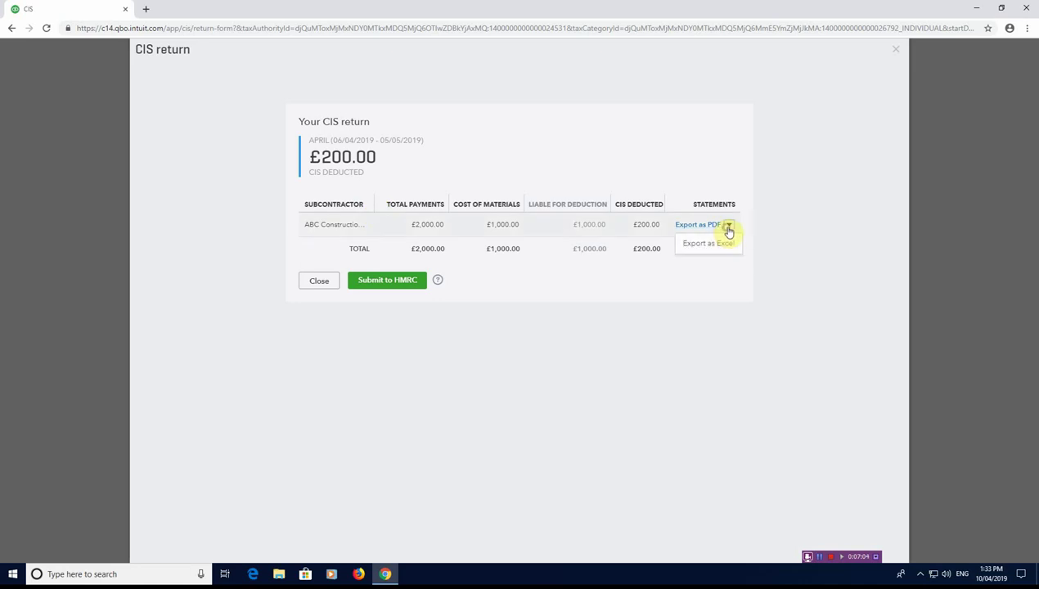
{"action": "left_click", "coordinate": [314, 287]}
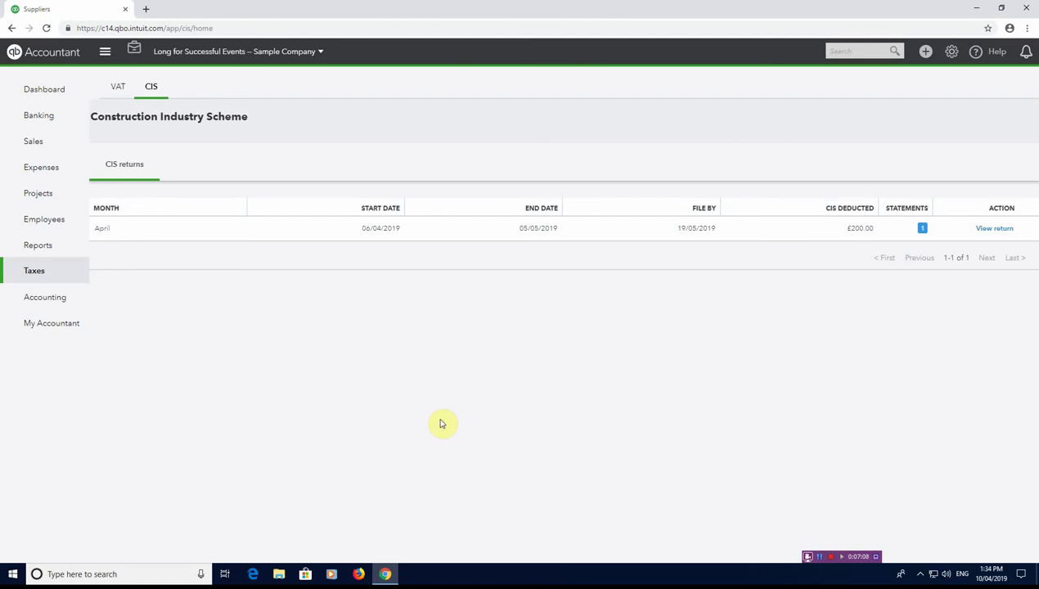